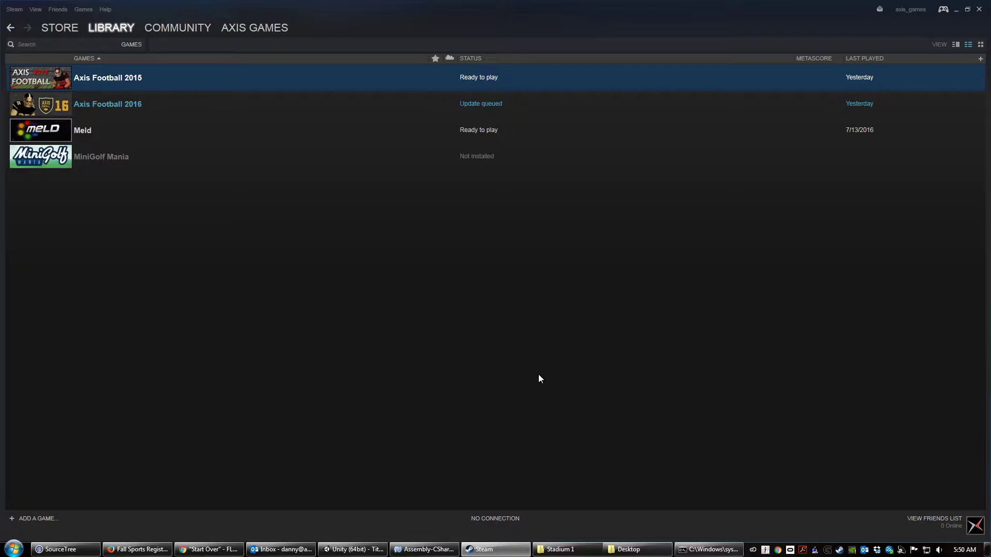
Open the properties of Axis Football 2016, request browsing its local files, and close the properties
left_click(49, 114)
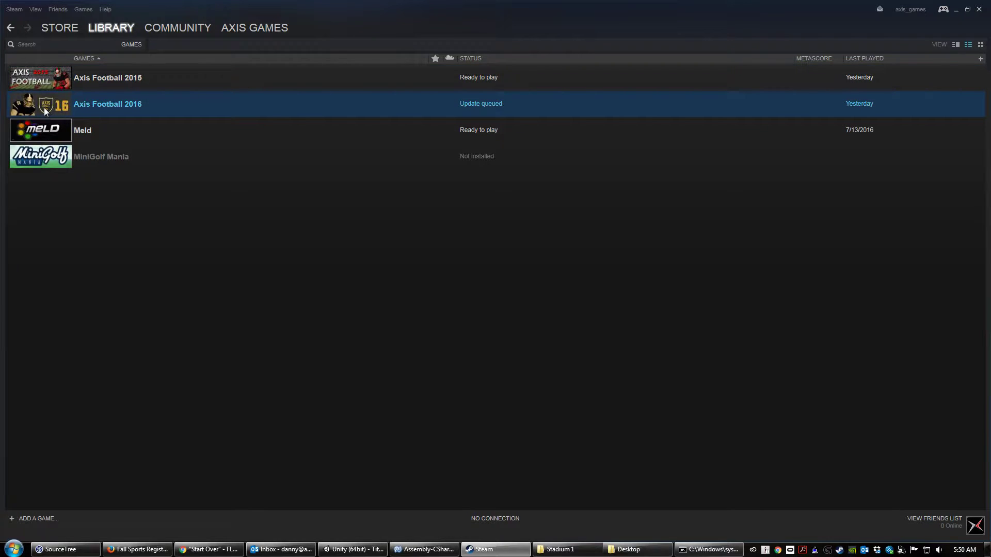
right_click(45, 106)
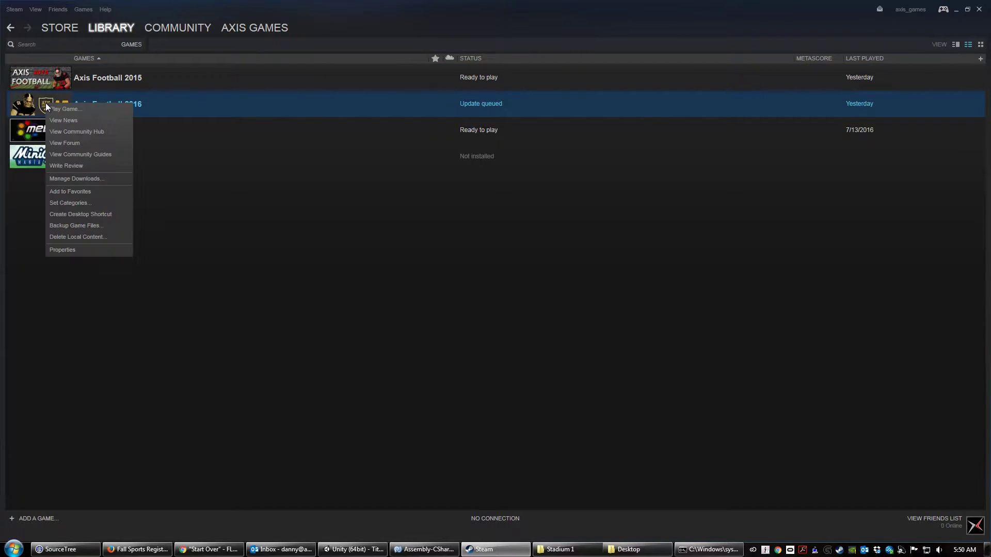
left_click(75, 250)
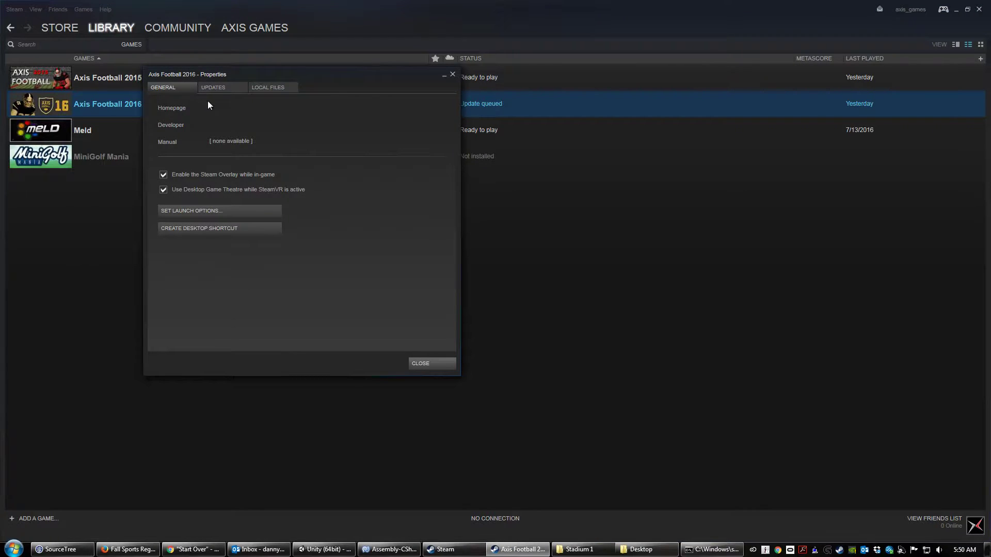
left_click(264, 88)
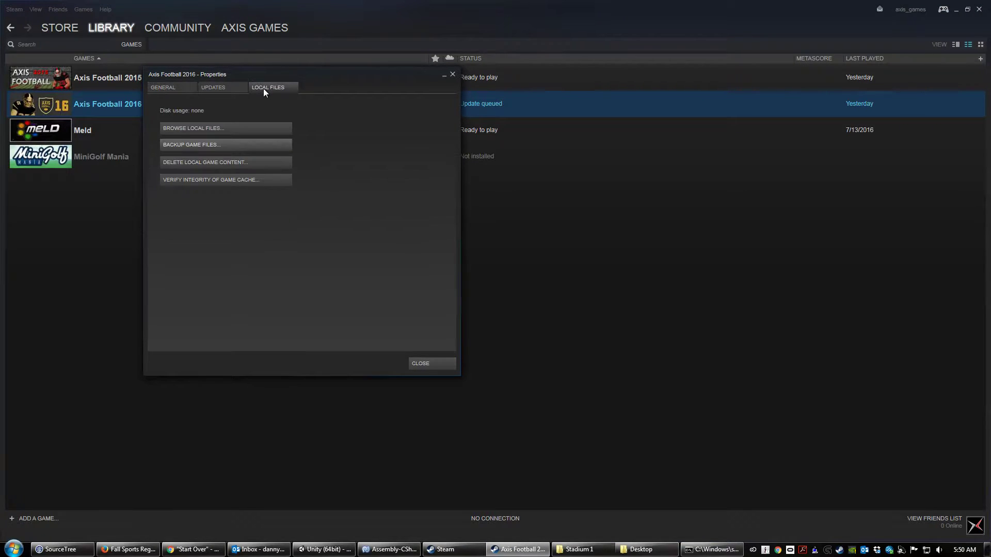
left_click(230, 131)
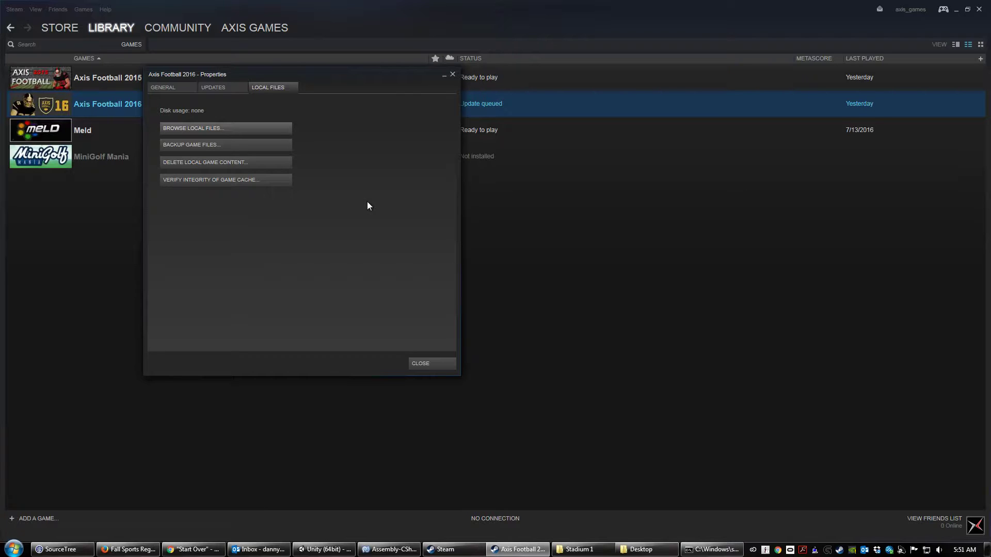
left_click(453, 75)
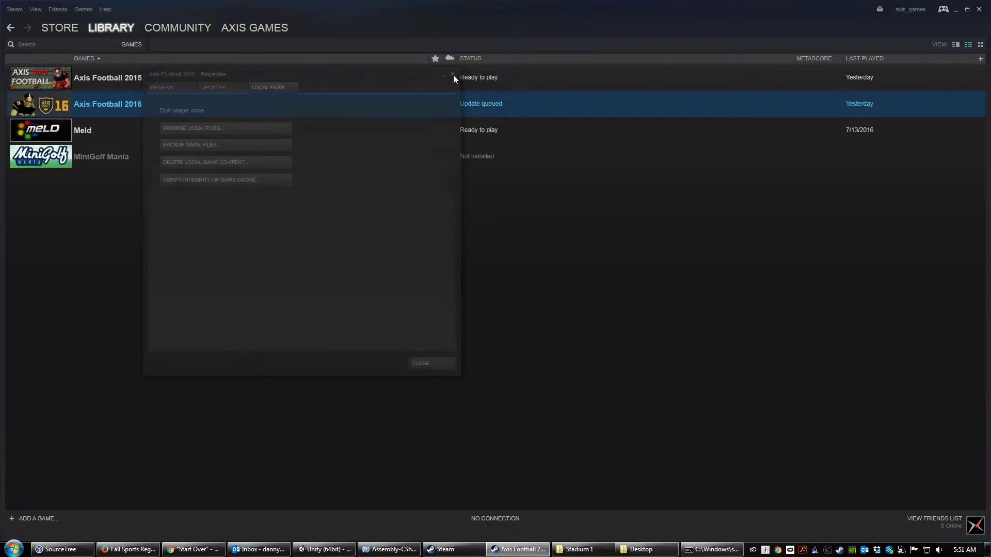
Switch to the file explorer window, go up to the Mods folder and open its Stadium Mods subfolder
left_click(585, 553)
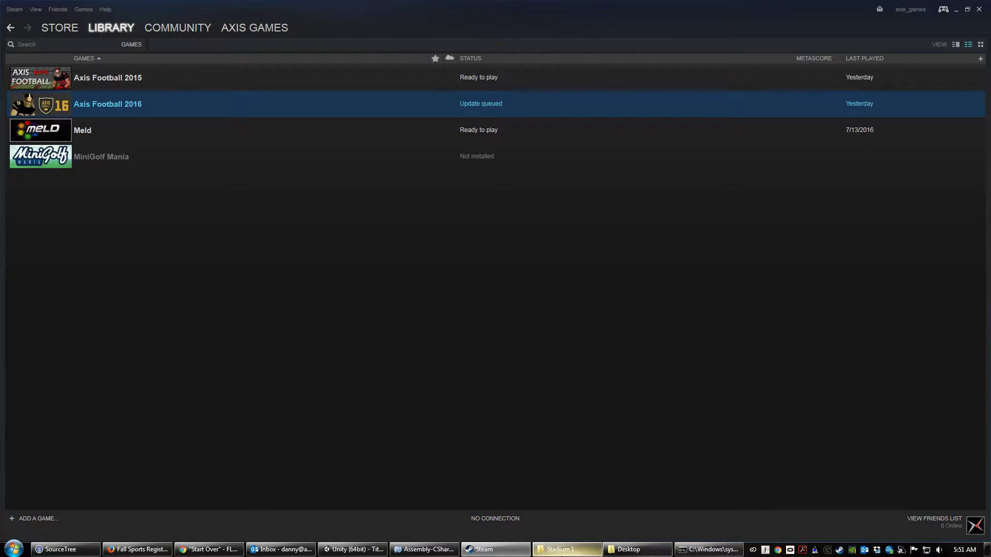
left_click(476, 43)
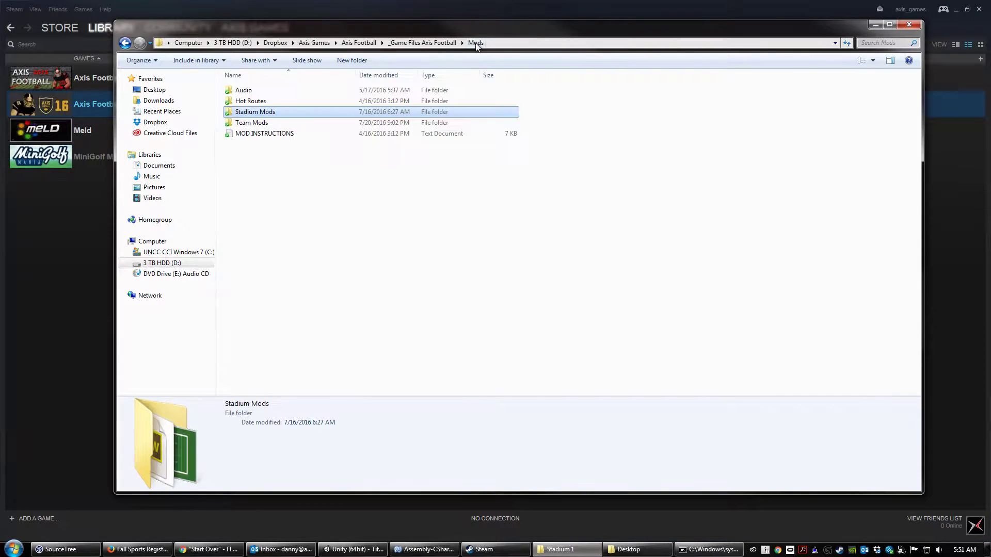
left_click(251, 155)
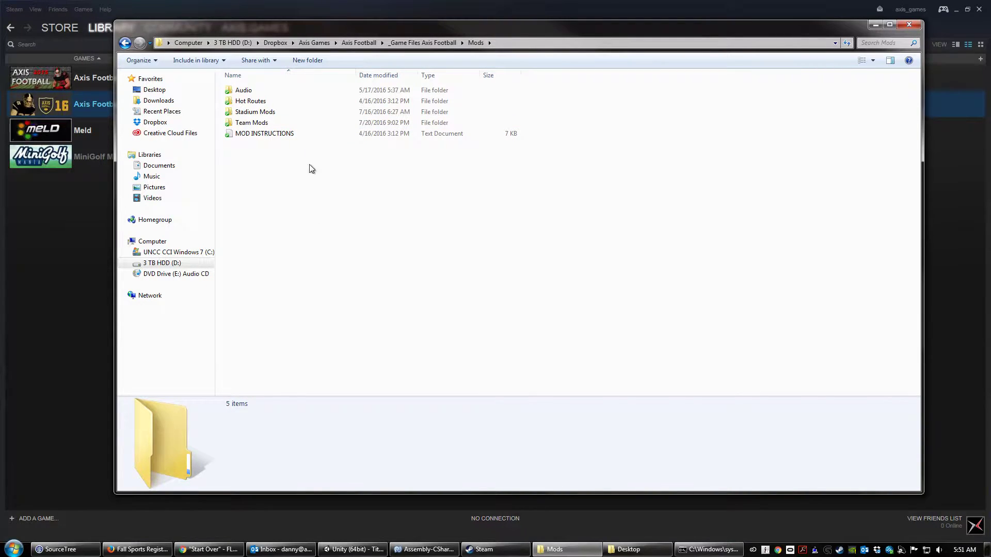
left_click(269, 113)
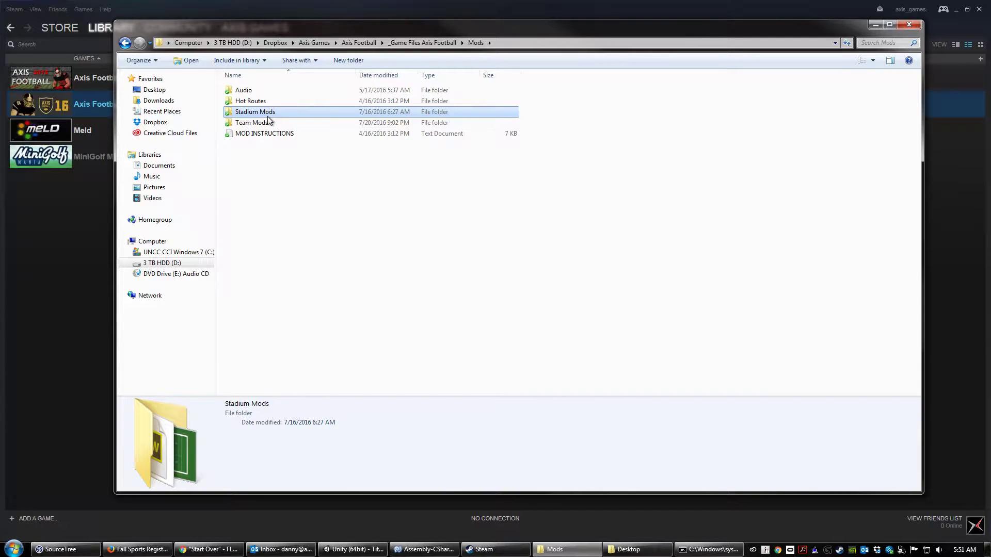
double_click(268, 115)
Examine the stadium folders and the _Field Texture Template and _Field Goal Nets Template files in Stadium Mods
left_click_drag(230, 186, 610, 172)
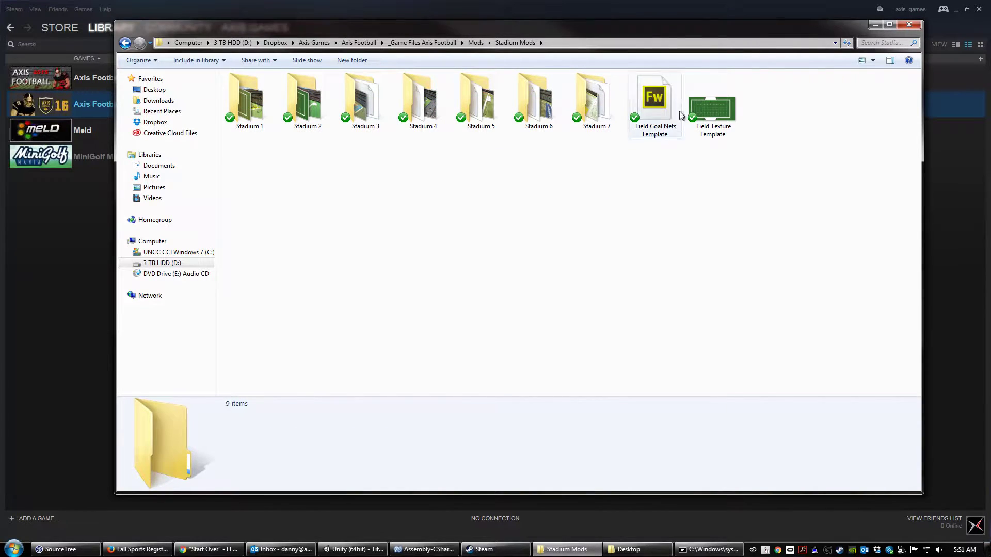
left_click(711, 109)
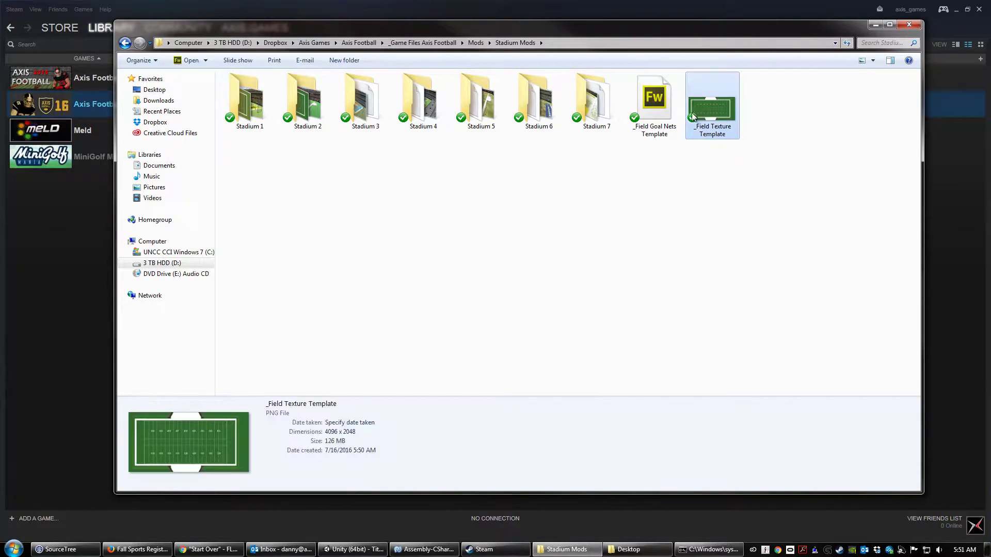
left_click(661, 111)
left_click(553, 200)
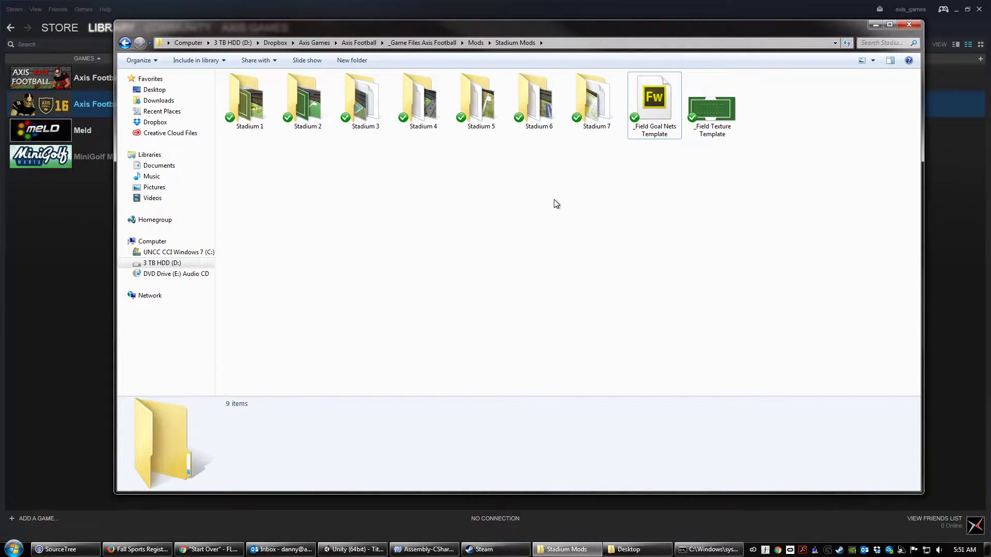
Open the Stadium 1 folder and examine its Field Goal Nets, Field Texture, Jumbotron, Preview Image and Stadium Banner Ad files
double_click(246, 105)
left_click_drag(242, 168, 517, 196)
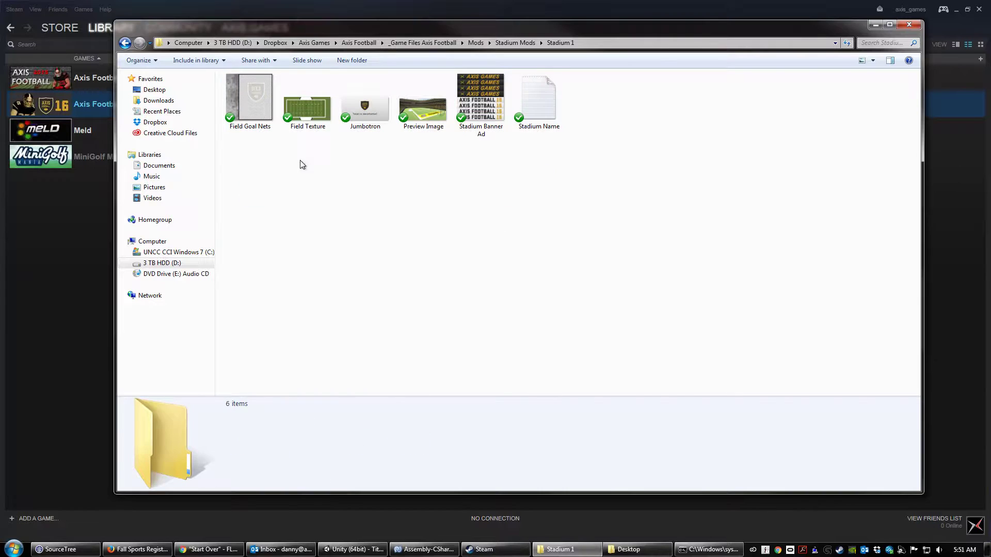
key("Home")
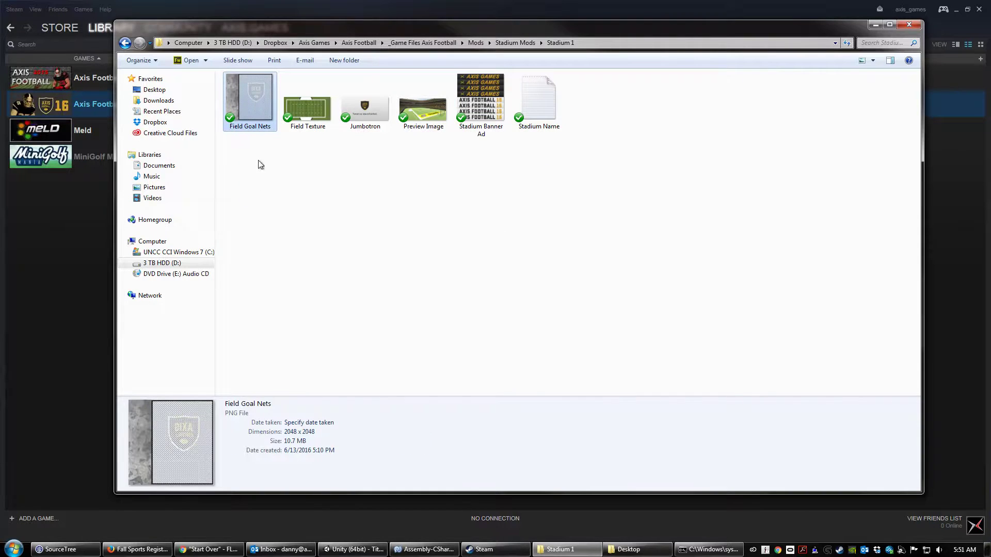
left_click(309, 114)
left_click(343, 202)
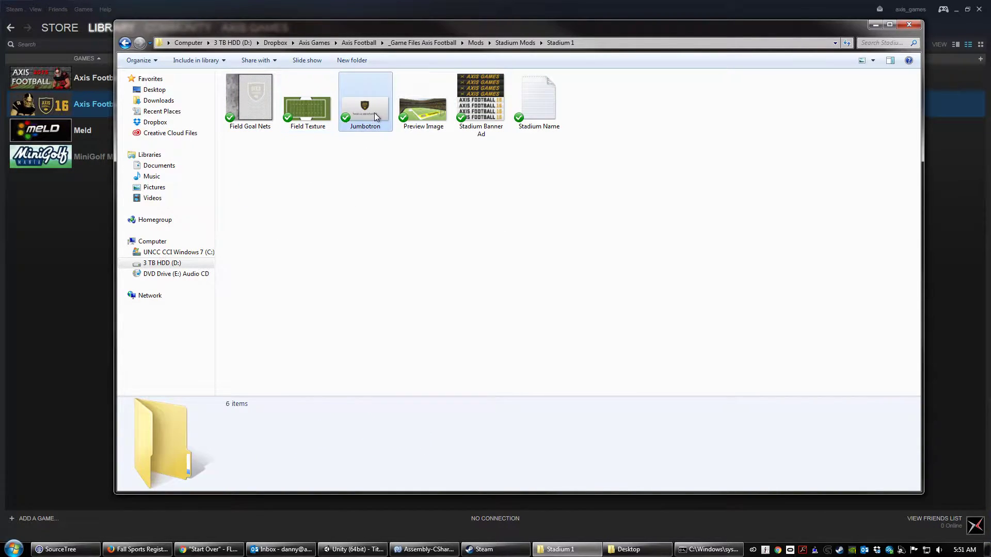
left_click(375, 115)
key("Right")
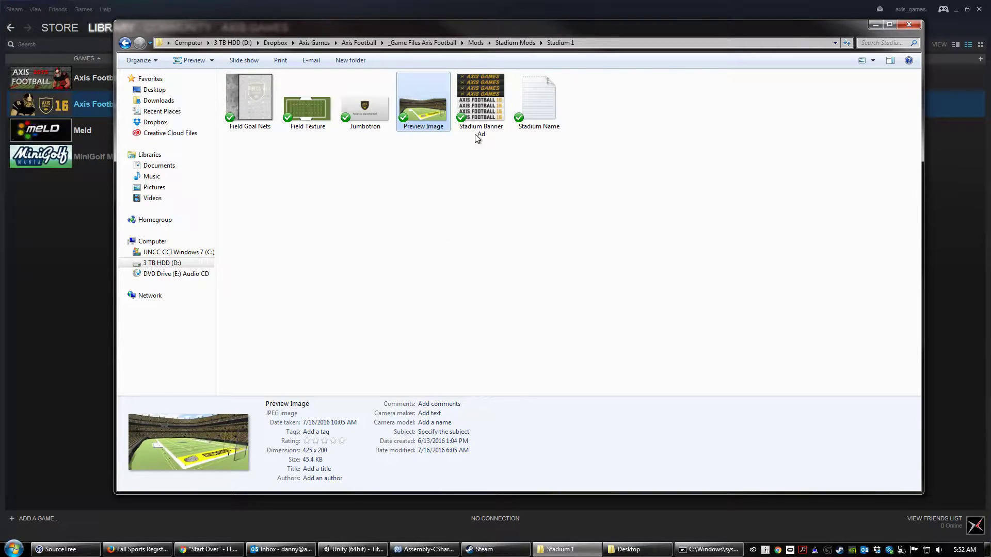
key("Right")
left_click(516, 228)
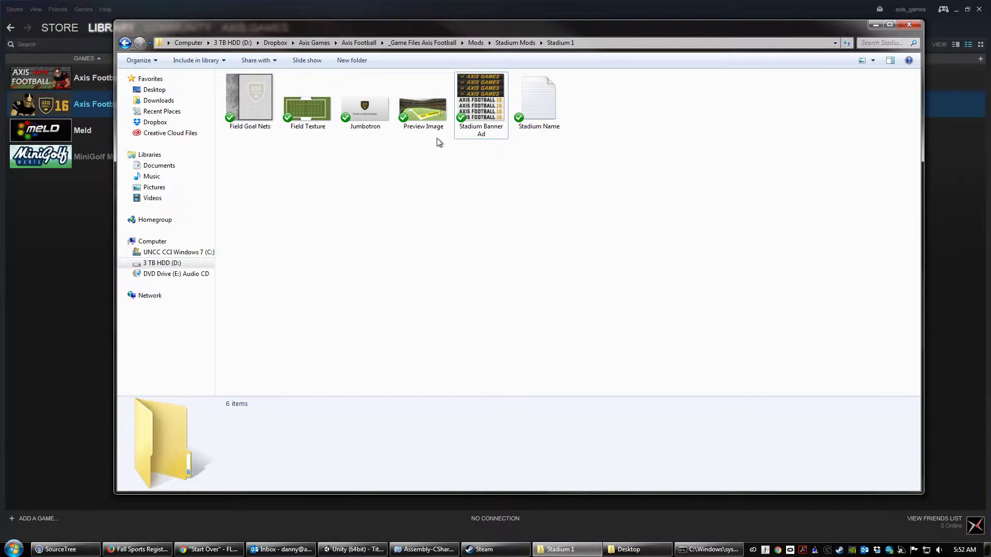
left_click_drag(246, 160, 467, 77)
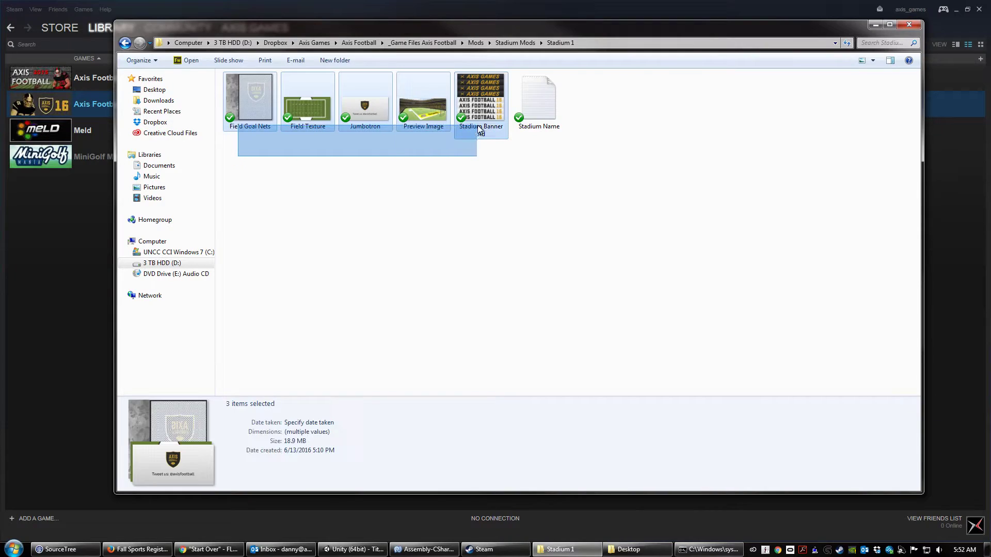
left_click(457, 194)
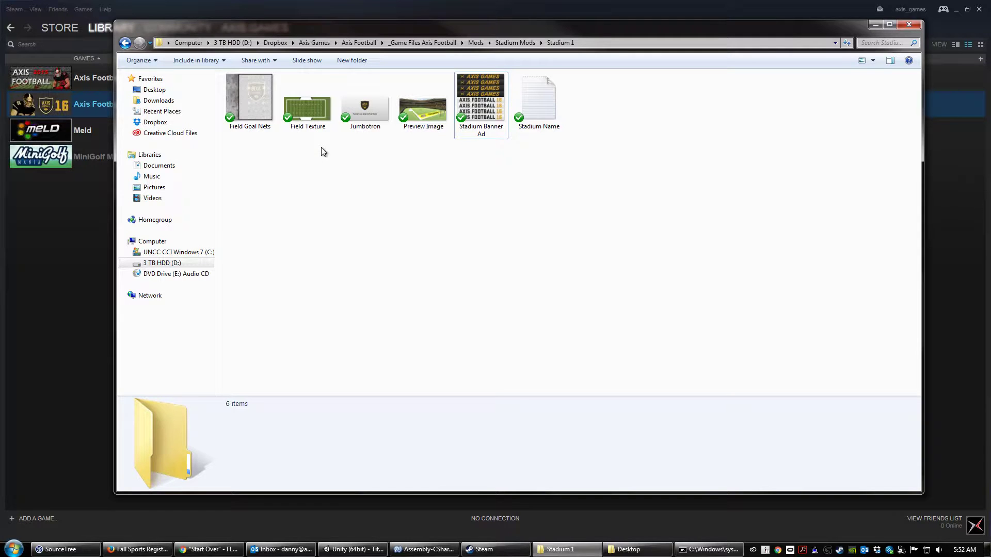
View the text in the Stadium Name file, close it and return to the Stadium Mods folder
double_click(550, 110)
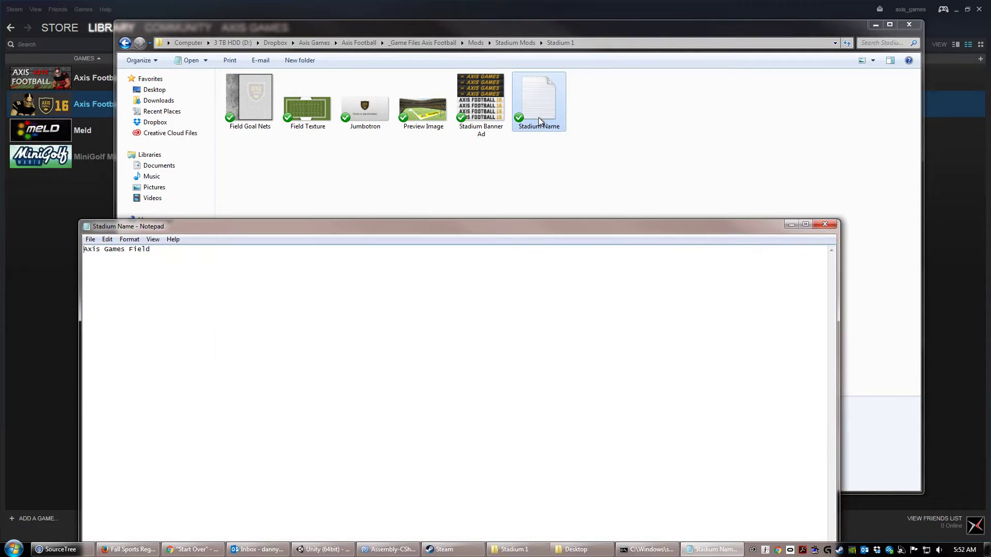
left_click_drag(163, 249, 84, 250)
left_click(571, 281)
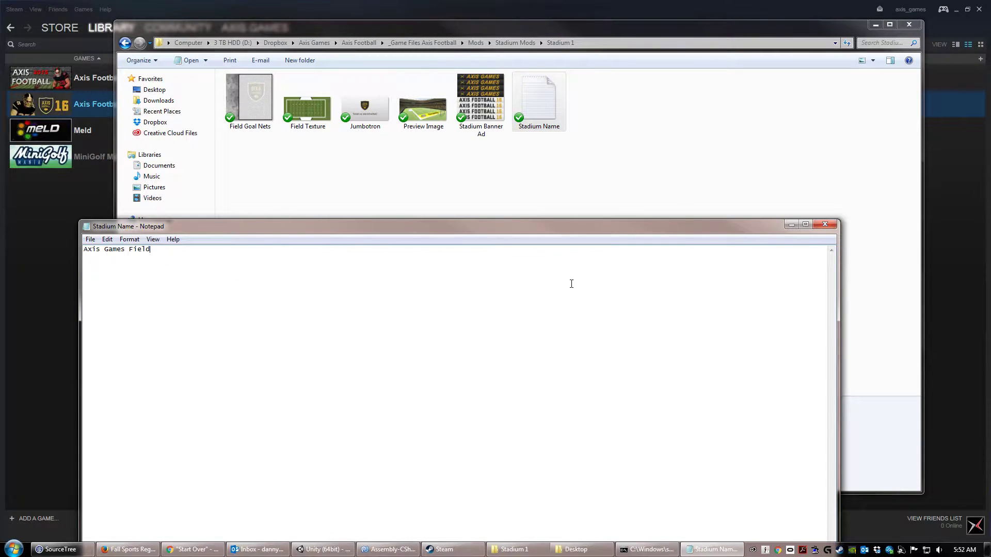
left_click(825, 225)
key("BackSpace")
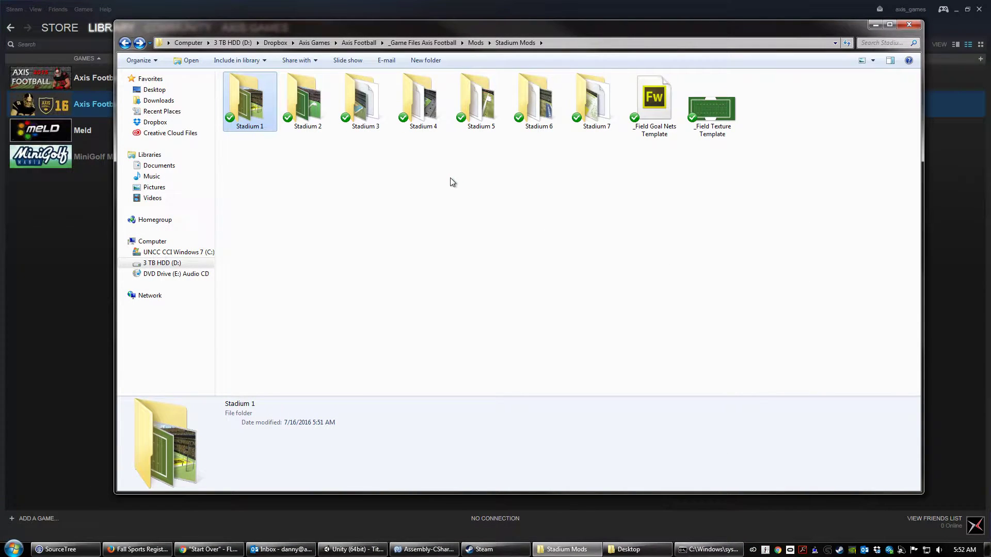
Open _Field Texture Template in Fireworks and fit the whole football field in view with nothing selected
double_click(723, 114)
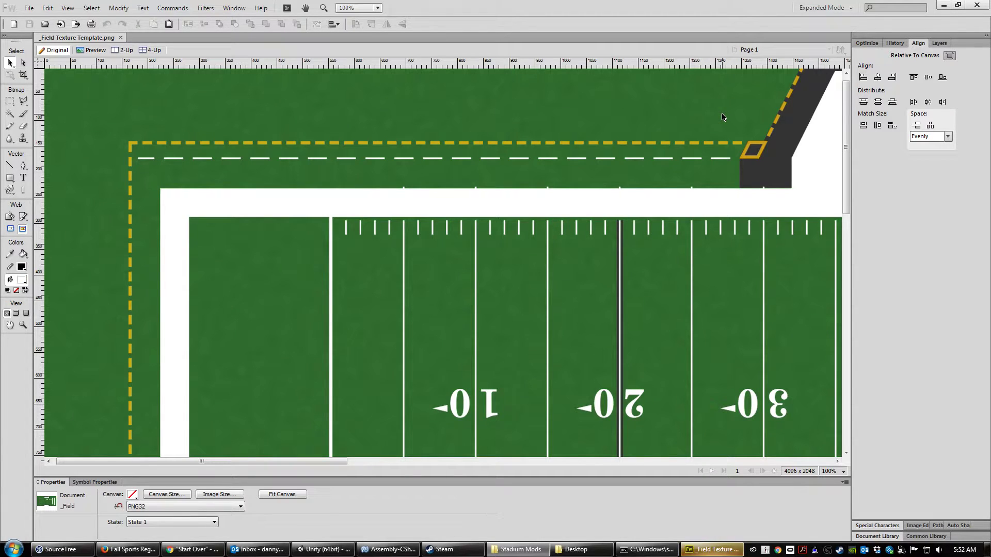
left_click(644, 176)
scroll(645, 176, "down", 3)
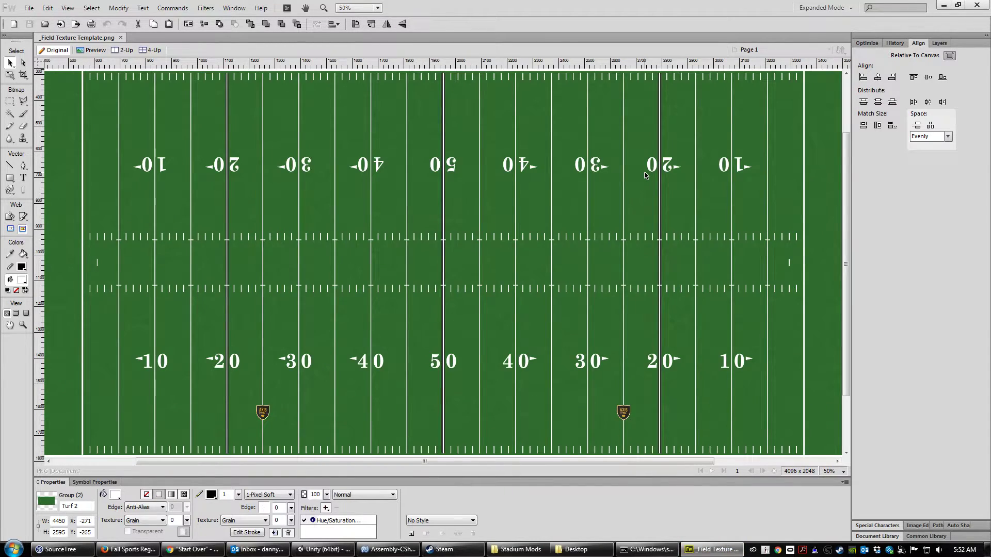
left_click(815, 129)
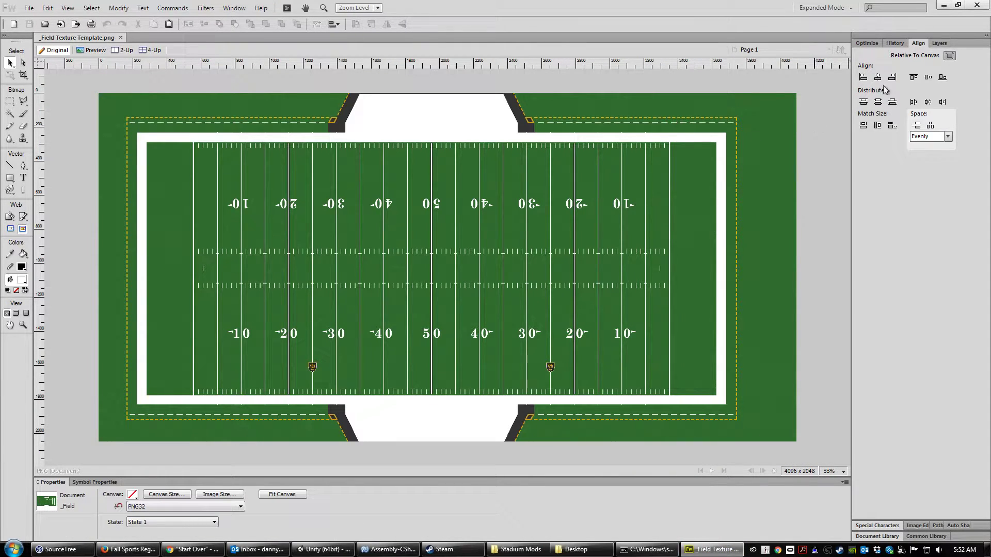
Bring up the template's layer list, hide the Turf 2 layer and show the Turf layer instead
left_click(940, 43)
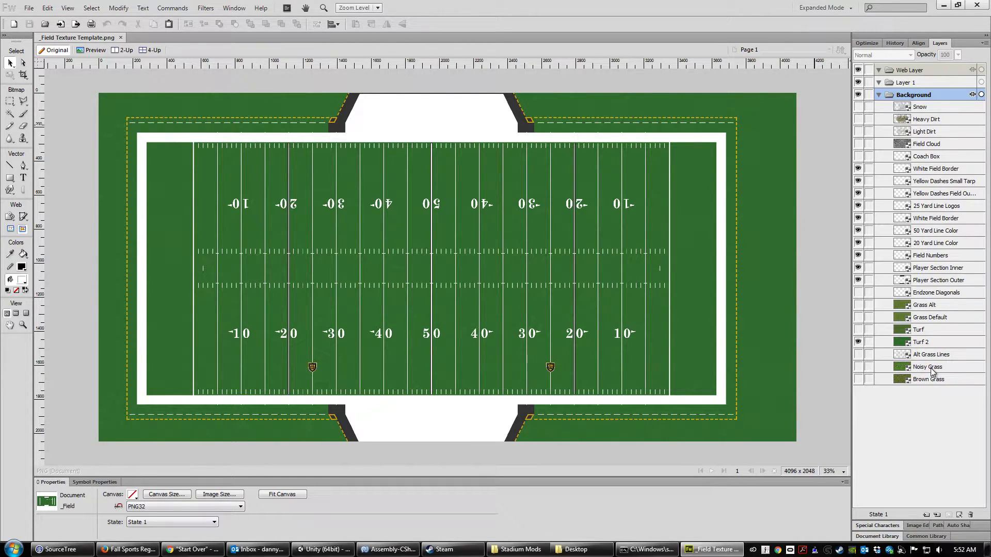
left_click(858, 342)
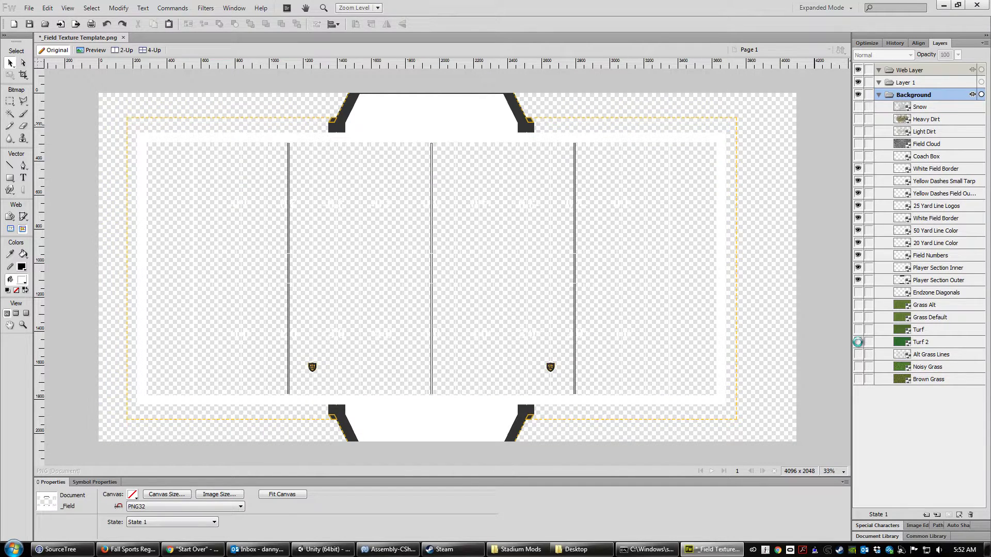
left_click(860, 331)
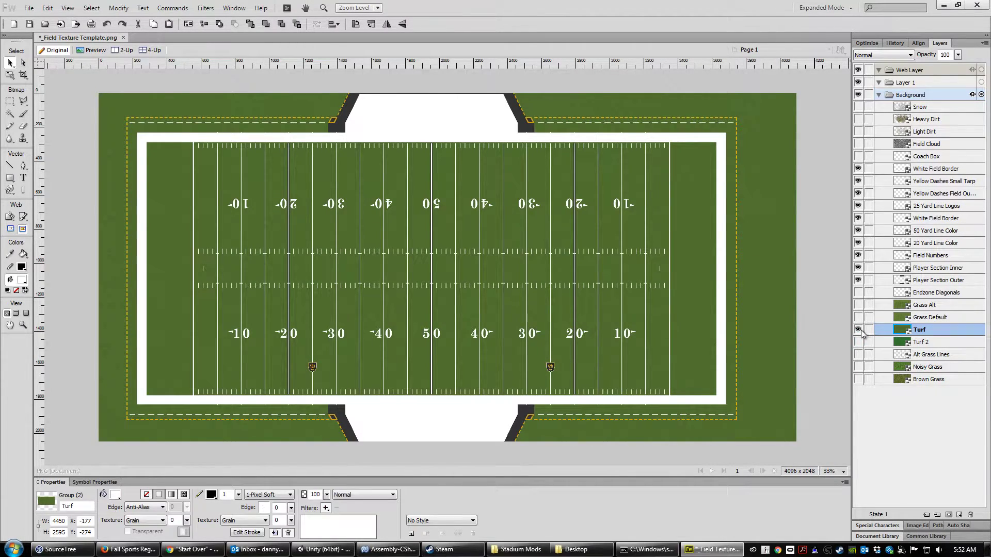
Preview the Grass Default, Snow, Heavy Dirt, Light Dirt, Field Cloud and outer yellow dashes layers by toggling each one's visibility
left_click(858, 318)
left_click(858, 318)
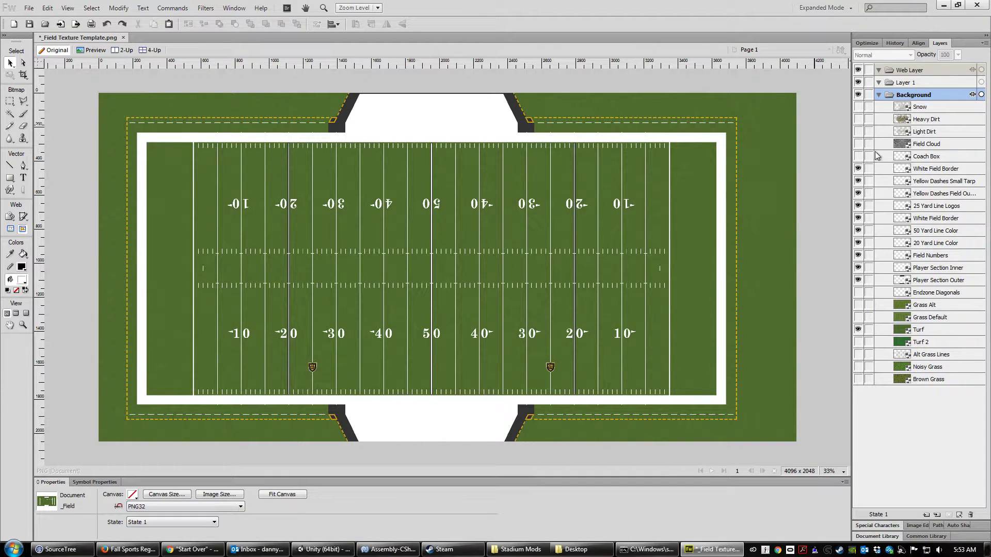
left_click(859, 107)
left_click(859, 107)
left_click(859, 119)
left_click(858, 119)
left_click(858, 132)
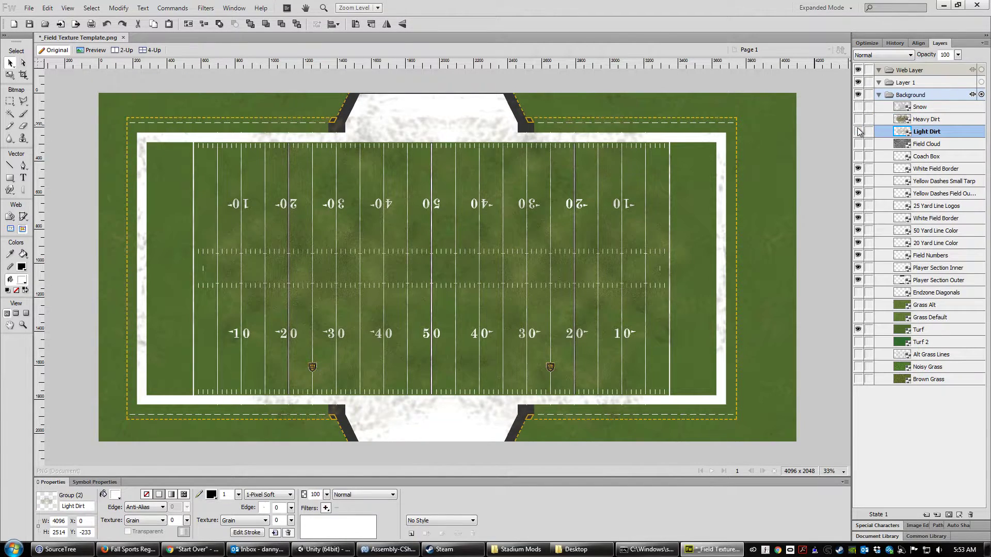
left_click(859, 131)
left_click(858, 144)
left_click(859, 144)
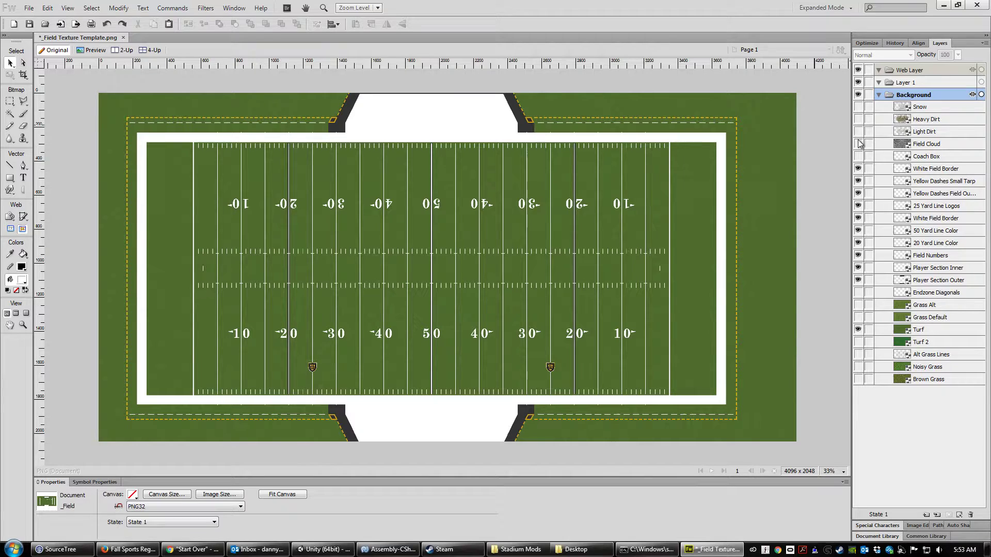
left_click(858, 193)
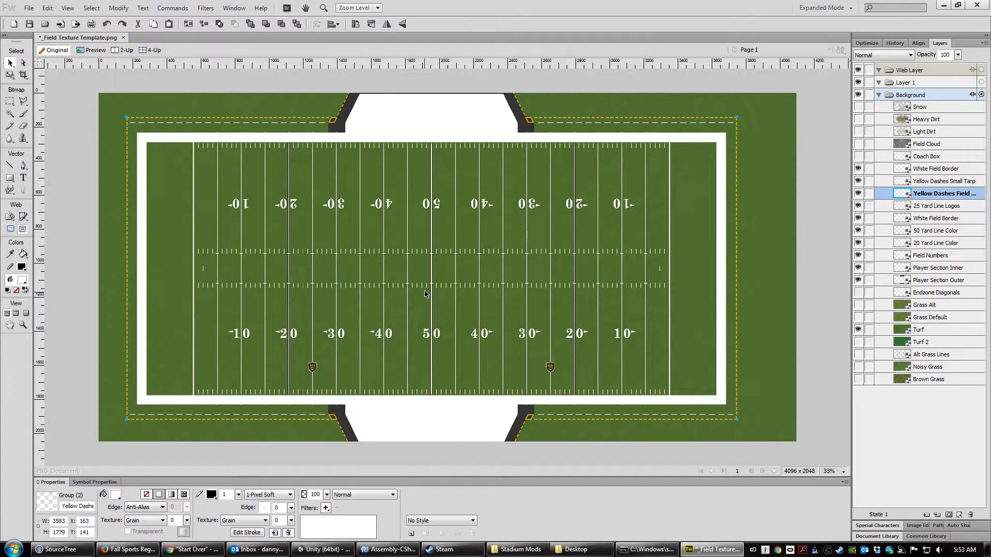
Switch back to the Stadium Mods folder in the file explorer and select the _Field Goal Nets Template file
left_click(509, 551)
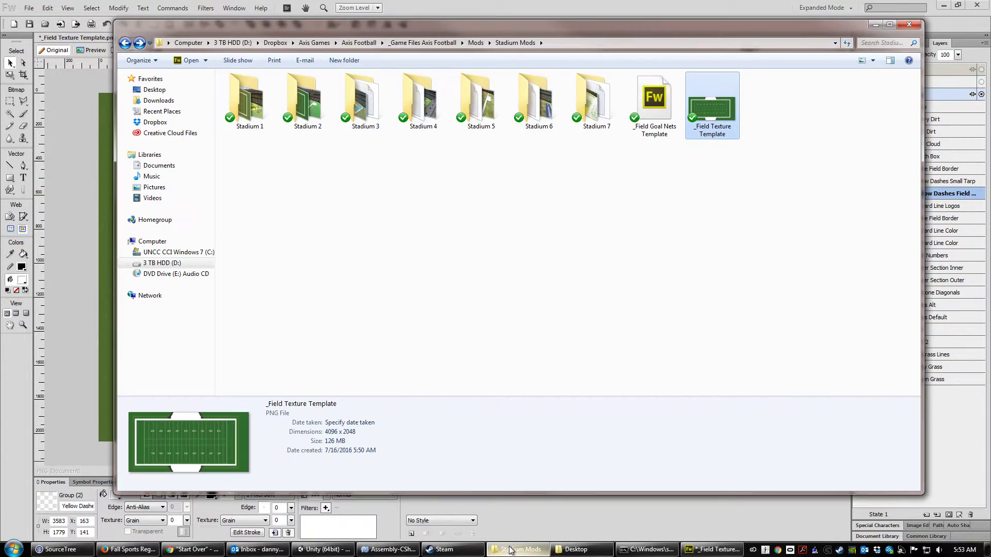
left_click(578, 305)
left_click(663, 112)
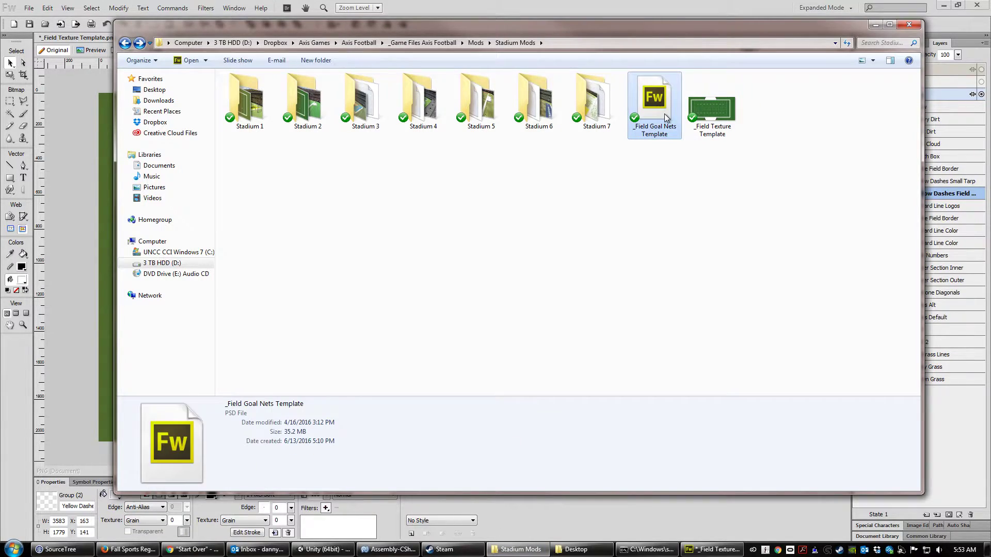
Open the Stadium 6 folder, view the contents of its Stadium Name text file, and close the file
left_click(425, 230)
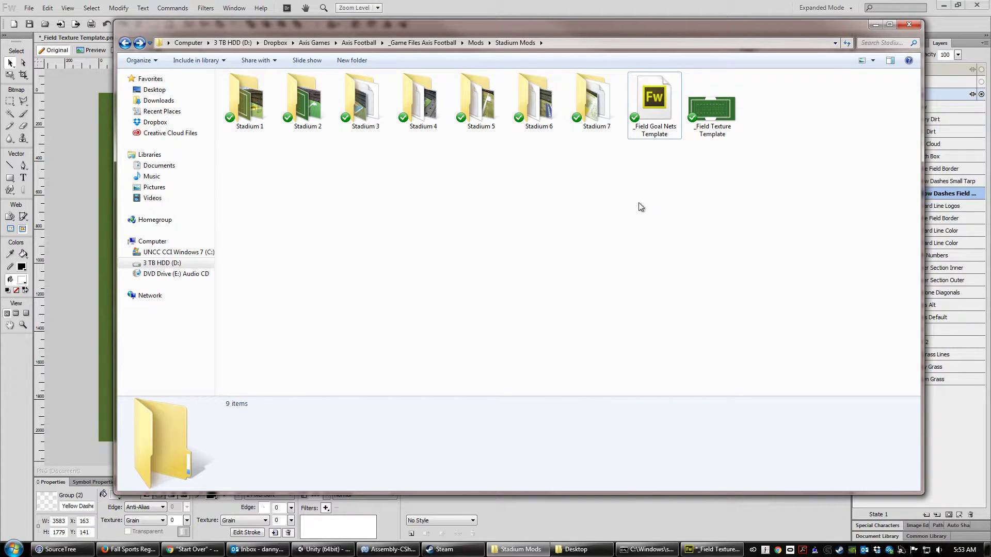
double_click(549, 106)
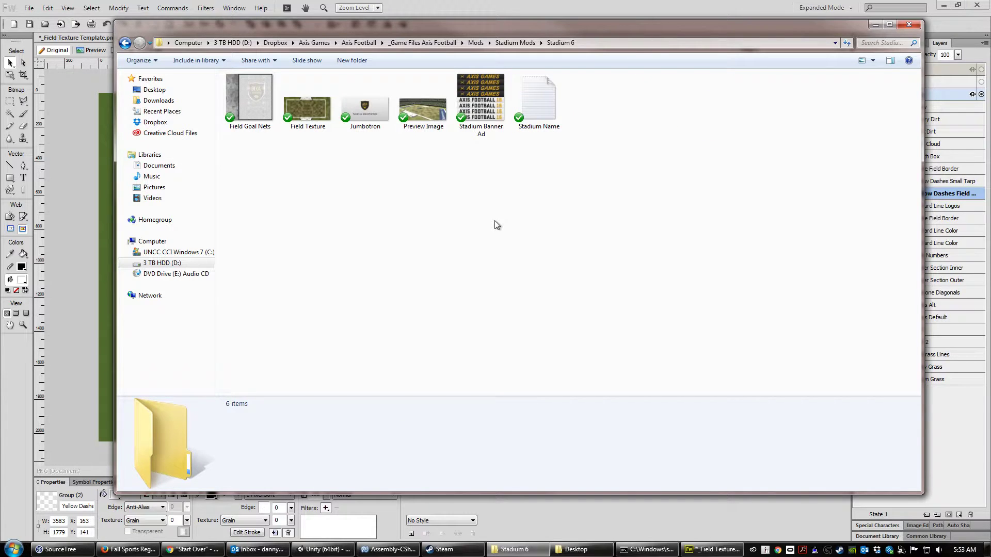
double_click(526, 113)
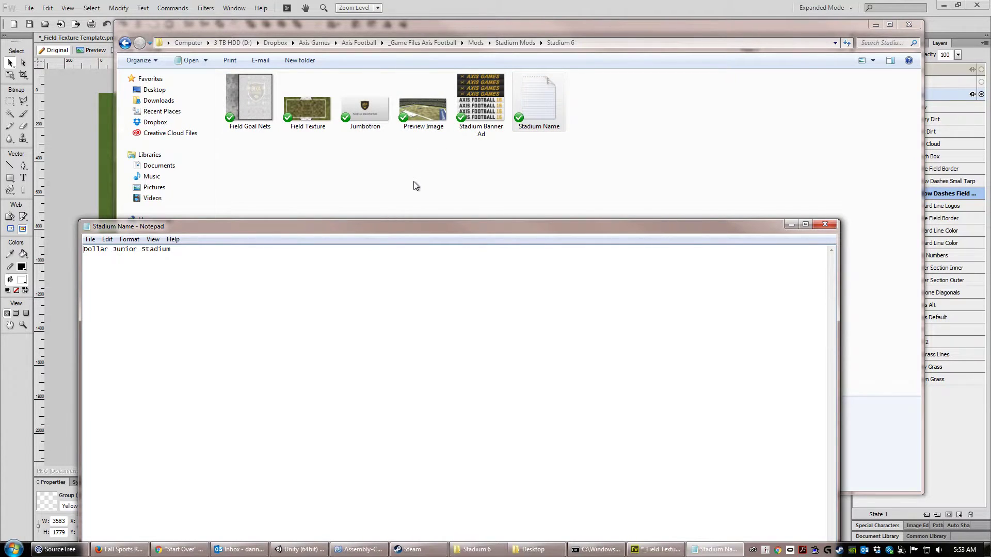
left_click(820, 225)
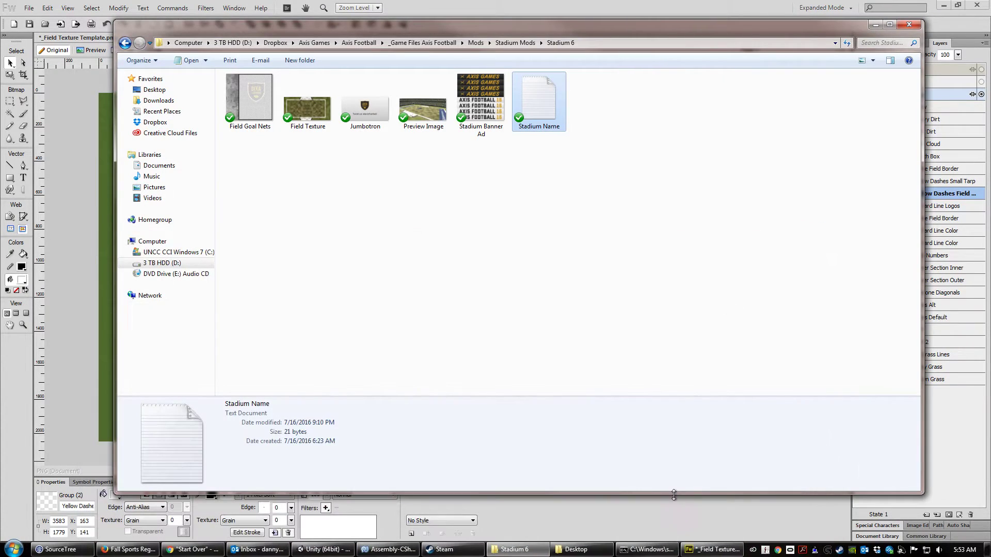
Switch to Unity, run the game, and start a quick matchup setup with Dollar Junior Stadium as the stadium
mouse_move(658, 555)
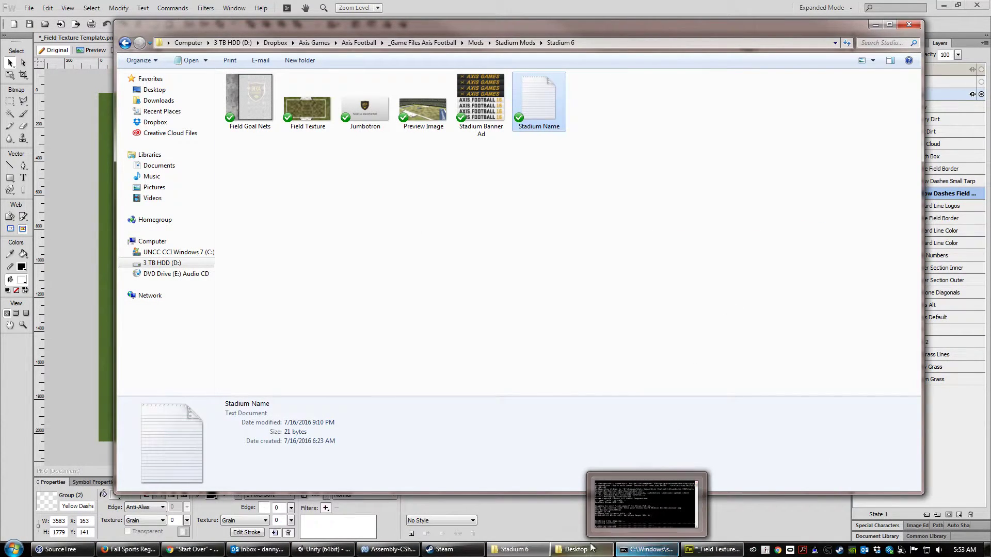
left_click(331, 555)
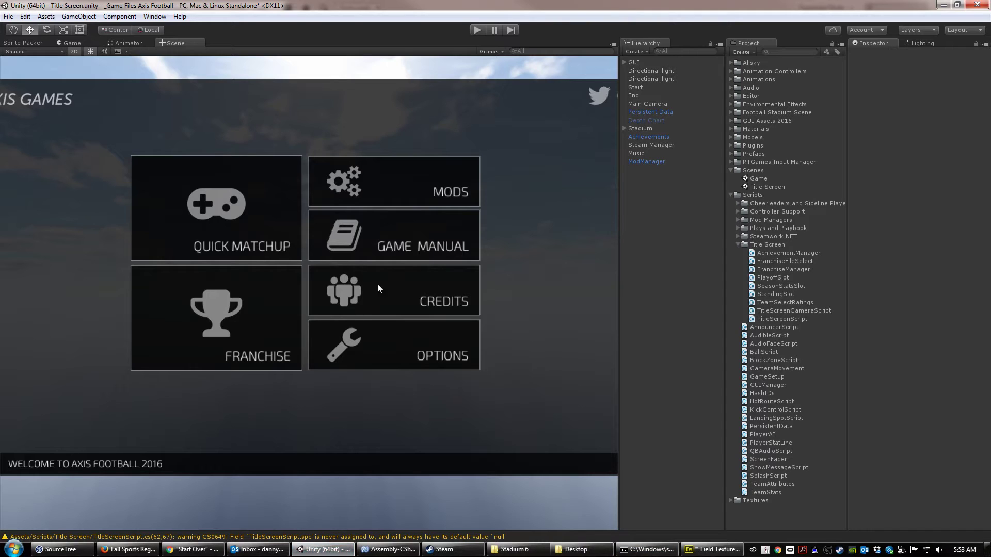
left_click(477, 31)
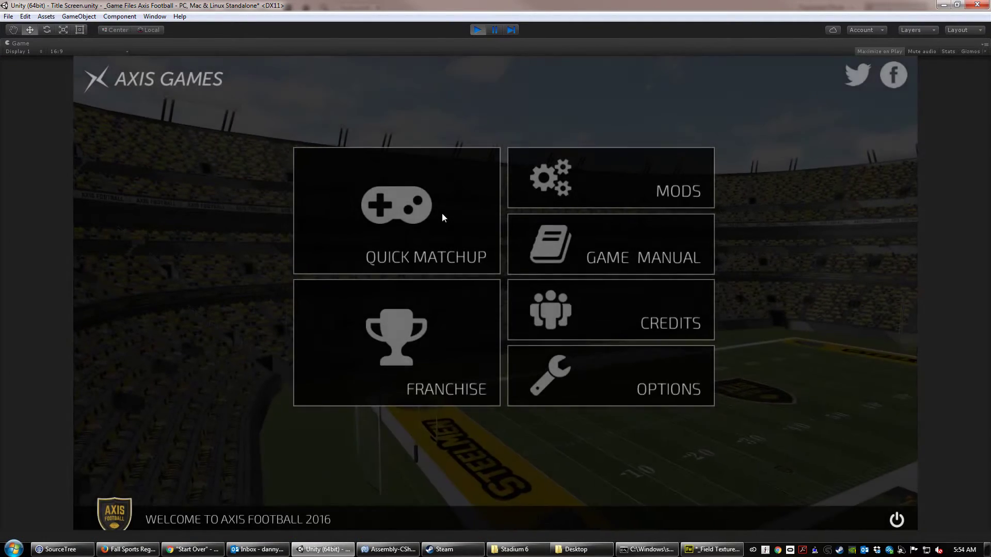
left_click(442, 212)
left_click(562, 184)
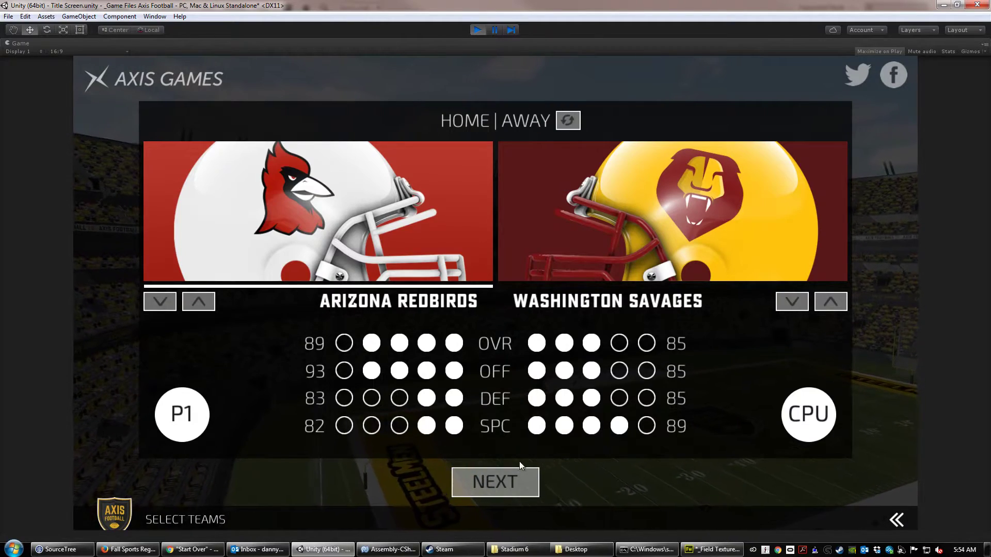
left_click(518, 478)
left_click(484, 316)
left_click(485, 316)
left_click(484, 316)
left_click(484, 316)
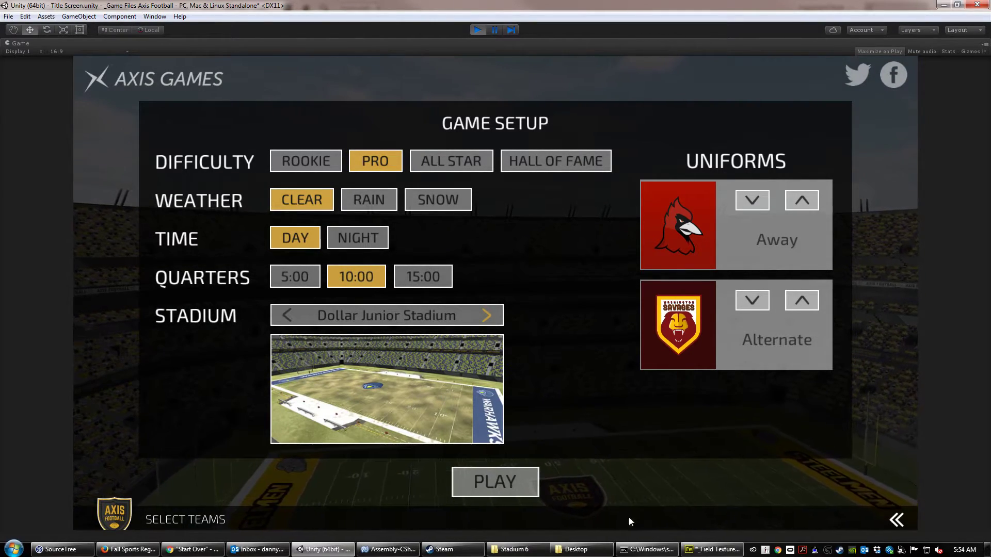
Bring up the Stadium 6 folder beside the game's stadium preview and select its Preview Image file for comparison
left_click(515, 549)
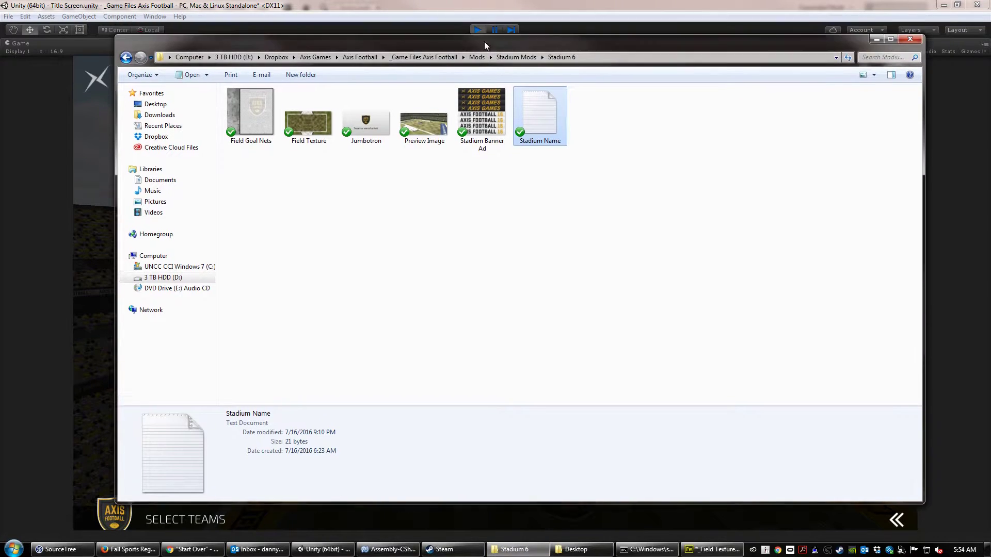
left_click_drag(484, 42, 643, 139)
left_click(583, 219)
left_click_drag(542, 135, 721, 157)
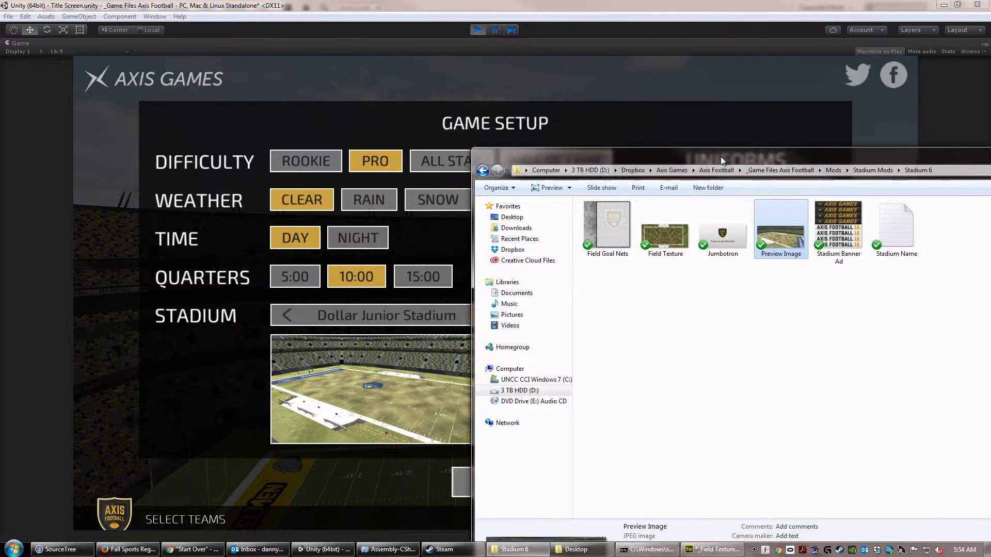
Stop the running game and clear the desktop, closing _Field Texture Template in Fireworks without saving its changes
left_click(477, 29)
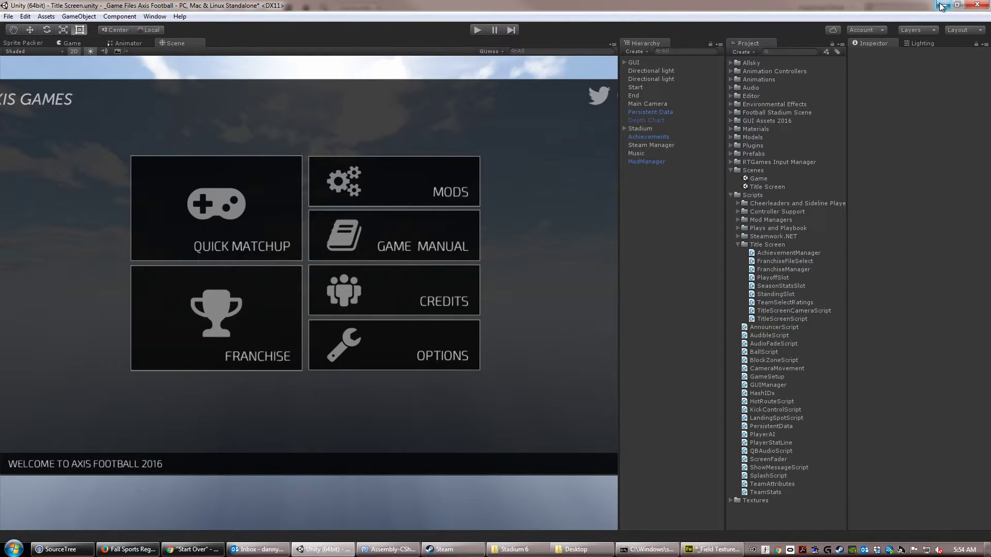
left_click(943, 5)
left_click(977, 5)
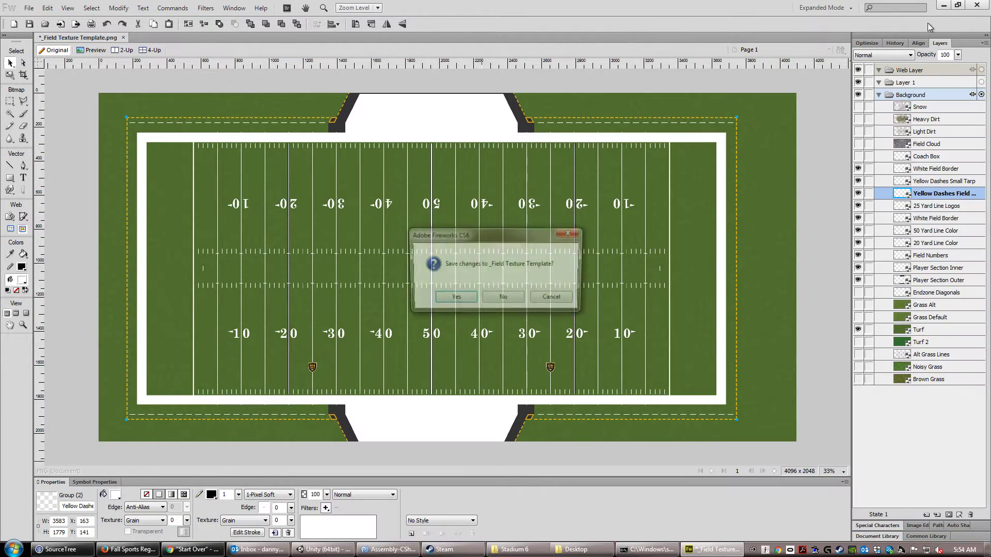
left_click(509, 300)
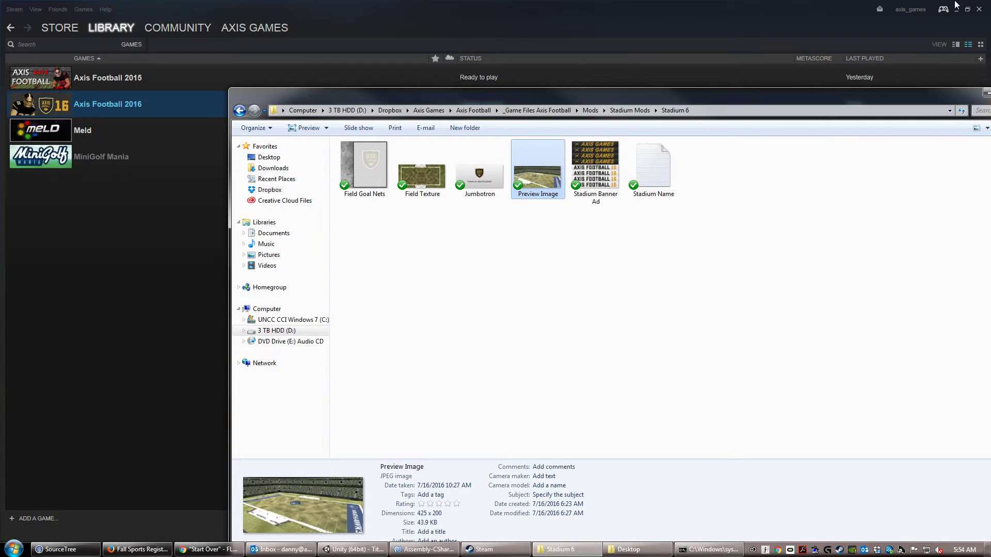
left_click(956, 6)
Copy the Dollar Junior image from the desktop into the Stadium 6 folder and maximize the folder window
left_click(153, 261)
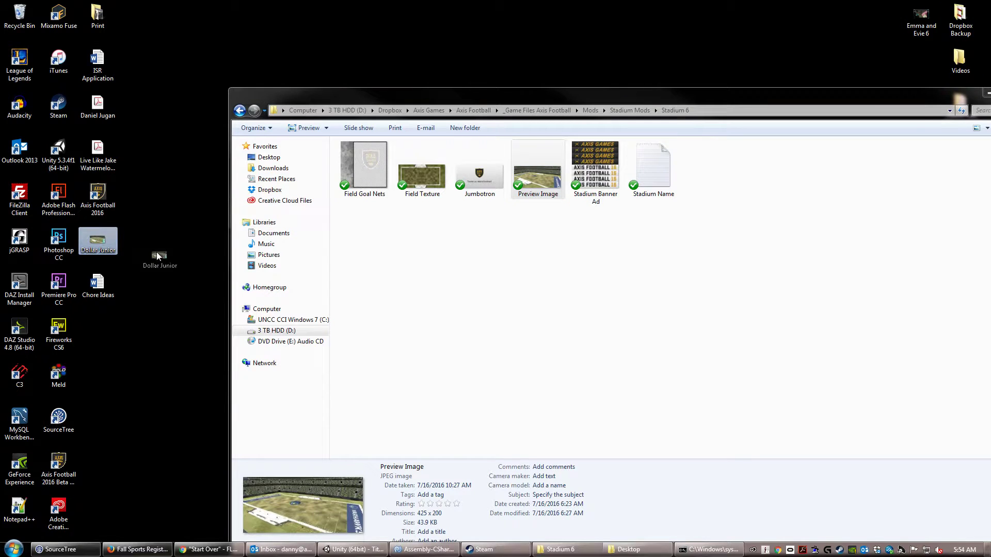
left_click_drag(137, 248, 546, 261)
left_click_drag(330, 96, 322, 4)
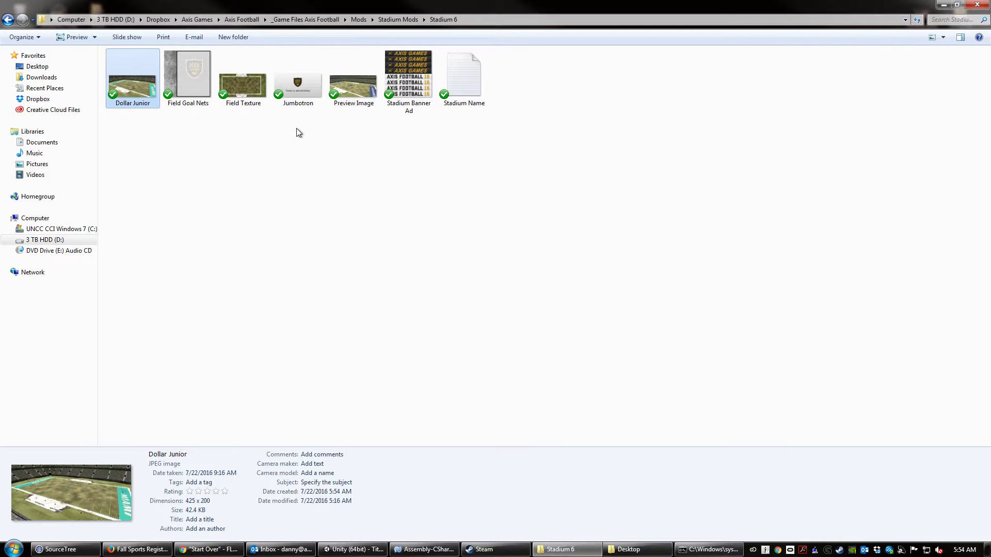
Compare the thumbnails and file details of Preview Image and Dollar Junior in the Stadium 6 folder
left_click(335, 169)
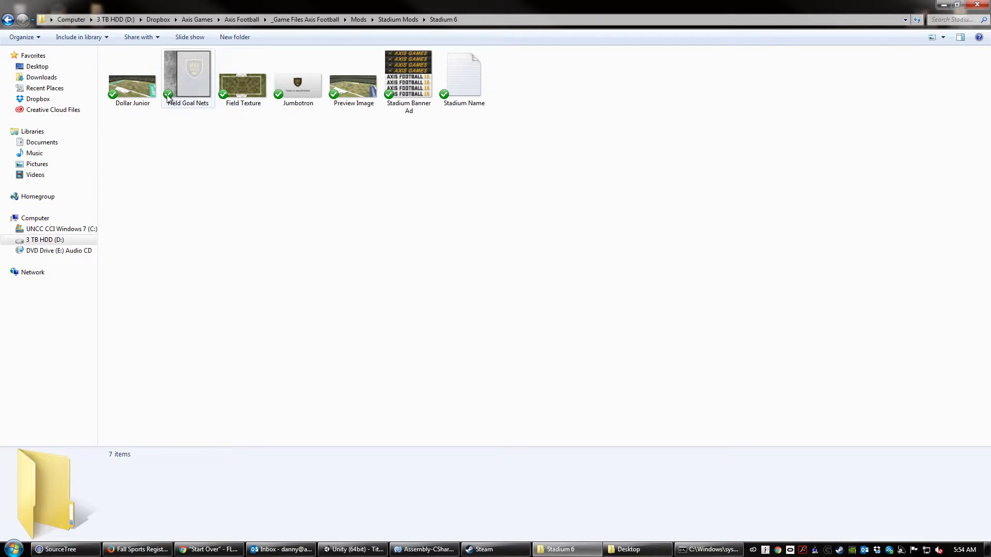
left_click(353, 104)
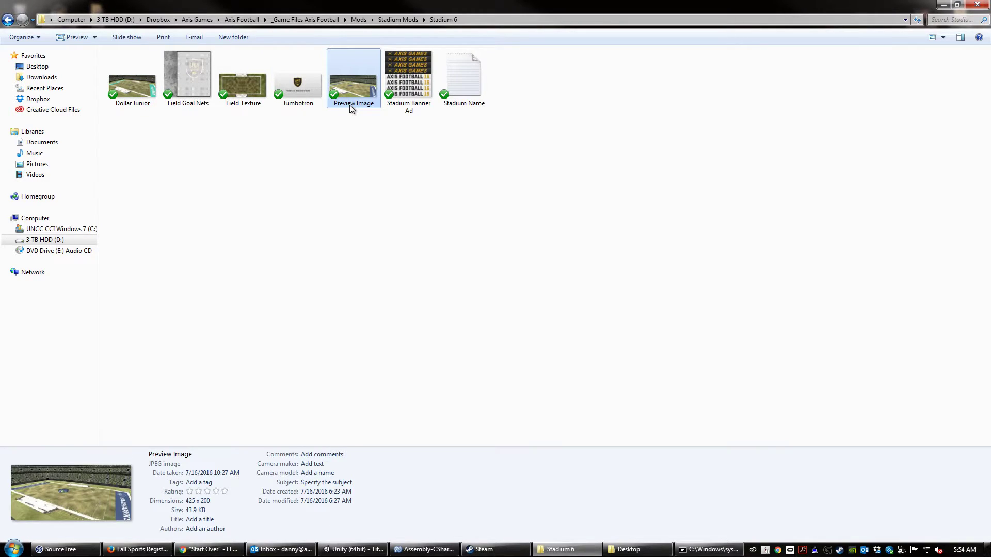
left_click(312, 170)
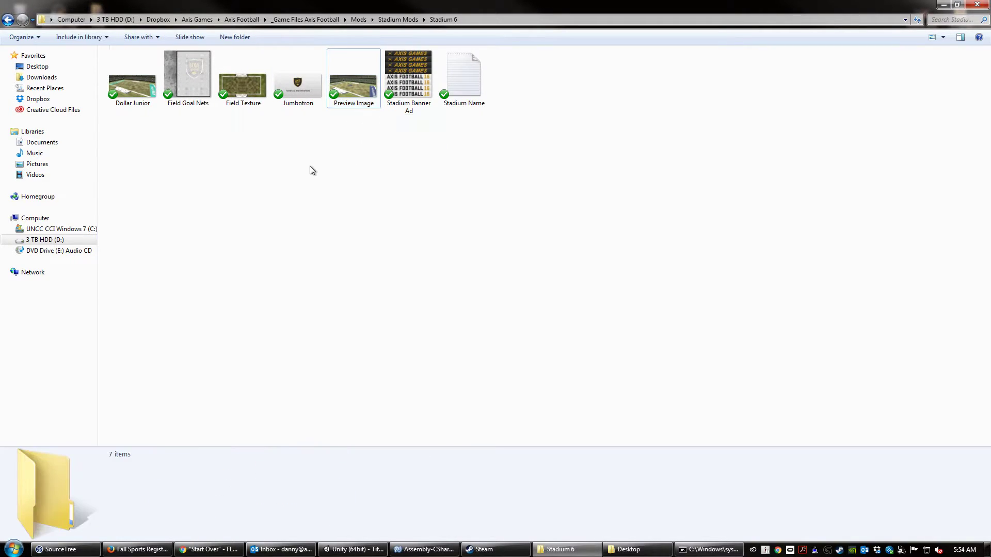
left_click(351, 87)
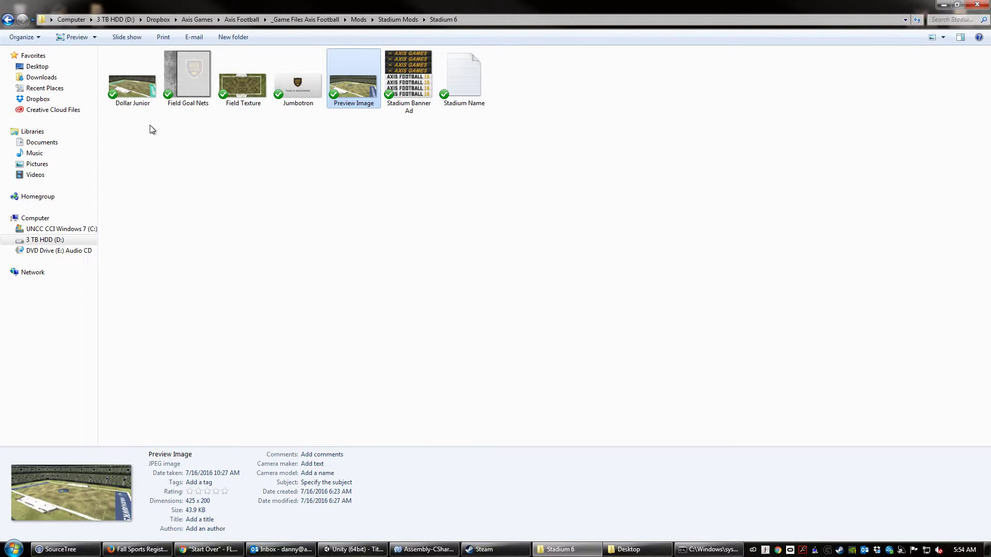
mouse_move(136, 78)
left_click(139, 84)
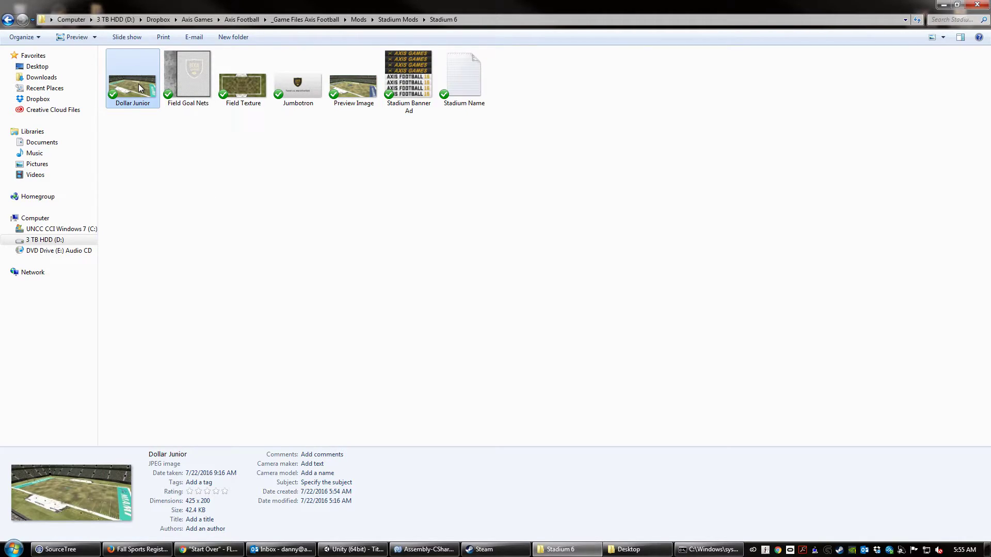
left_click(382, 187)
Copy the file name of Preview Image, leave the name unchanged, and delete that file from the Stadium 6 folder
left_click(365, 103)
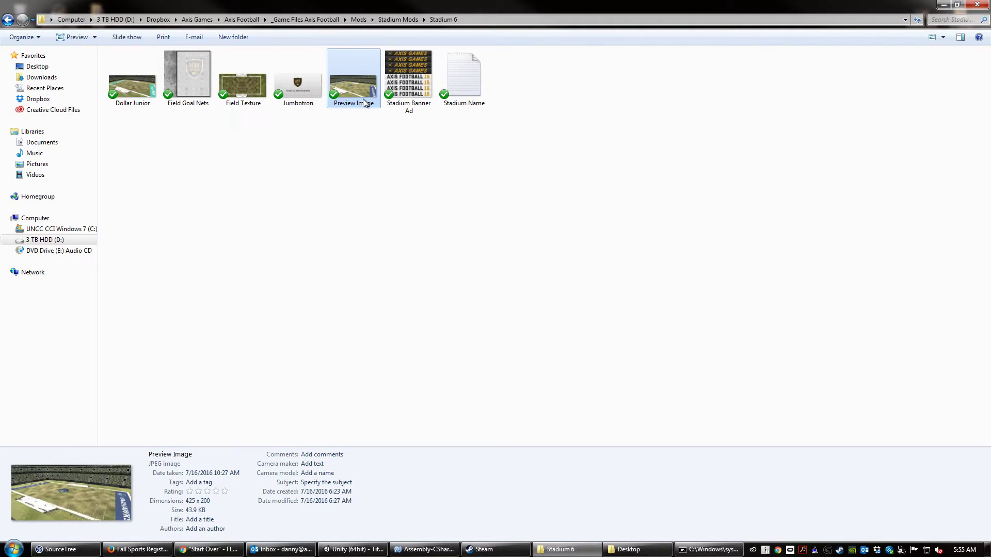
left_click(362, 101)
key("ctrl+c")
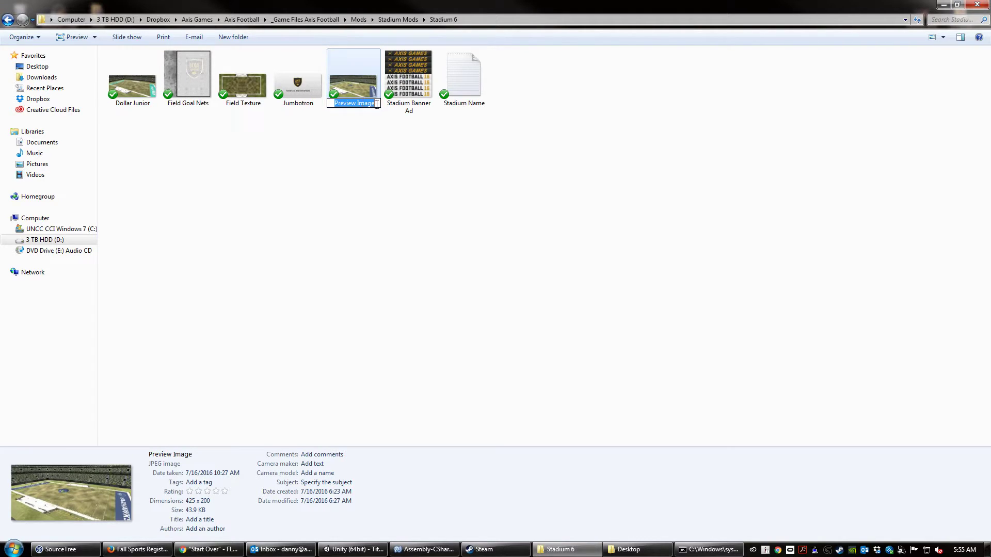
left_click(370, 126)
left_click(371, 90)
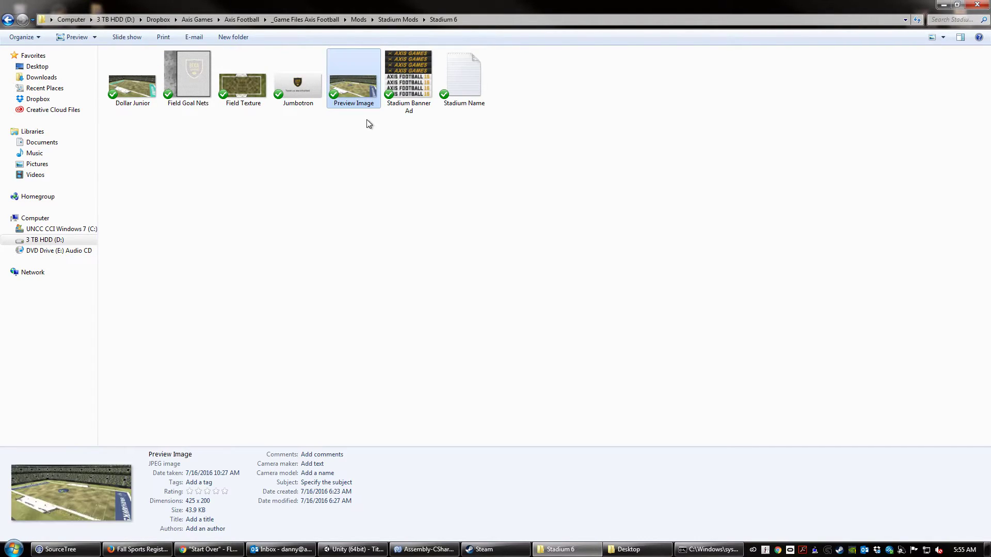
key("Delete")
key("Return")
Rename the Dollar Junior image as Preview Image using the copied name
left_click(133, 83)
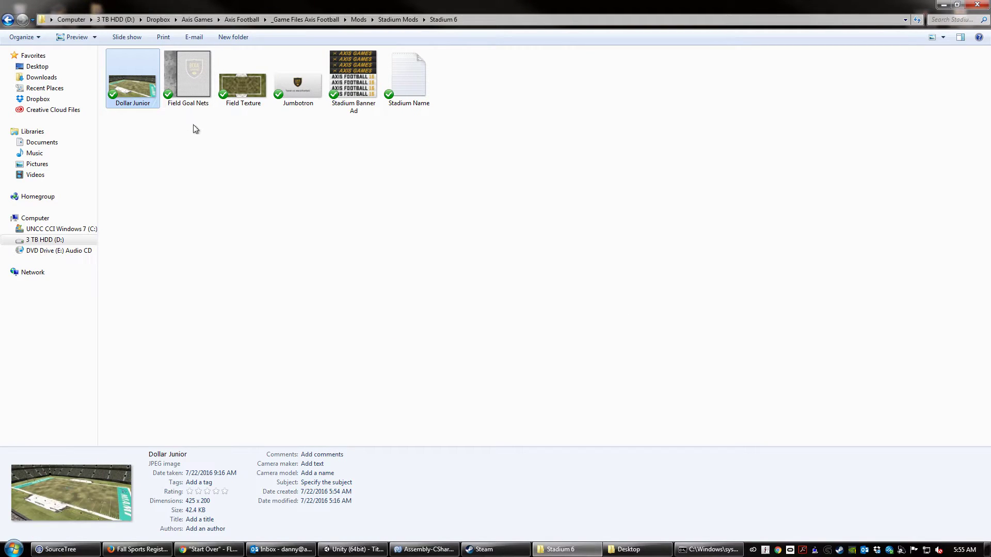
key("F2")
key("ctrl+v")
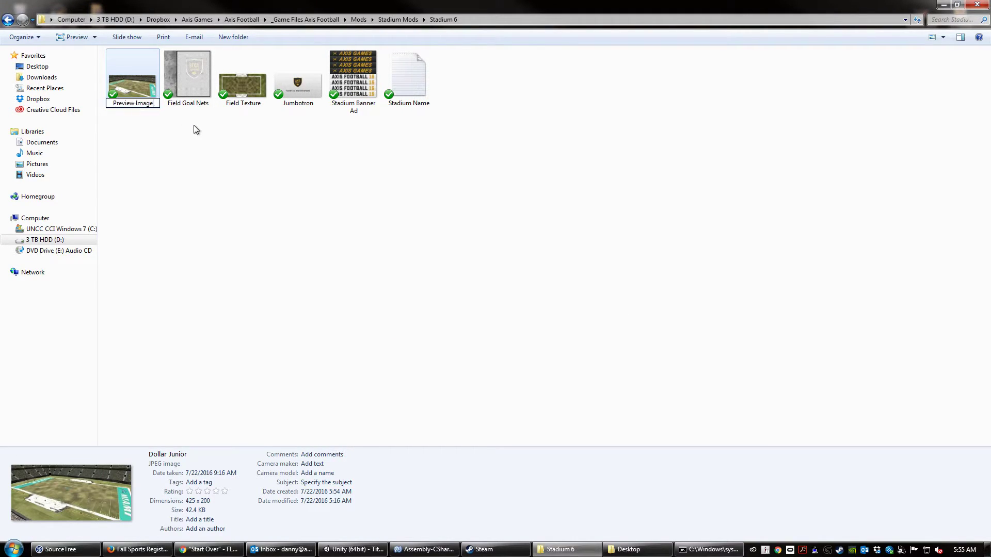
key("Return")
left_click(297, 189)
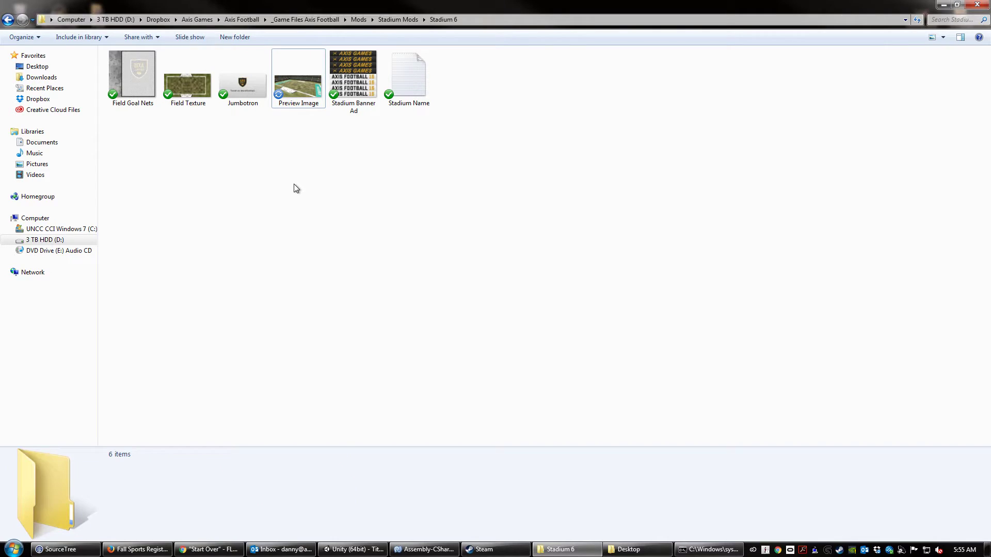
Close the folder, rerun the game in Unity, and bring up Dollar Junior Stadium in the quick matchup setup
left_click(977, 4)
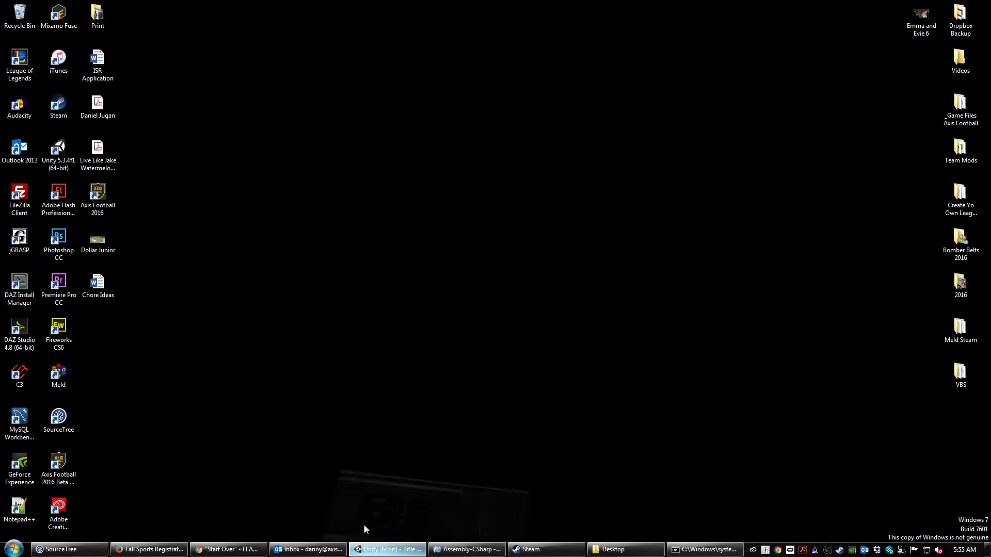
left_click(387, 550)
left_click(476, 29)
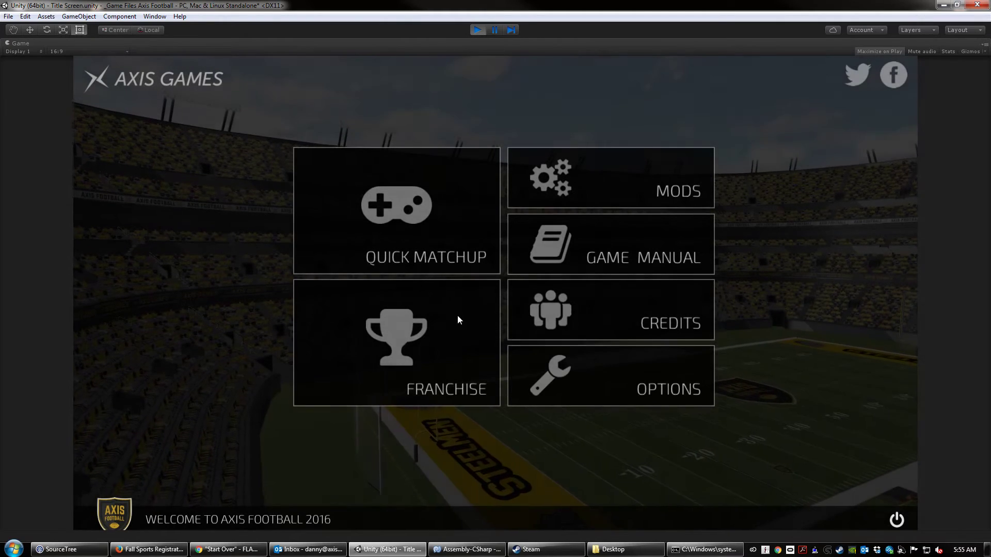
left_click(438, 255)
left_click(574, 206)
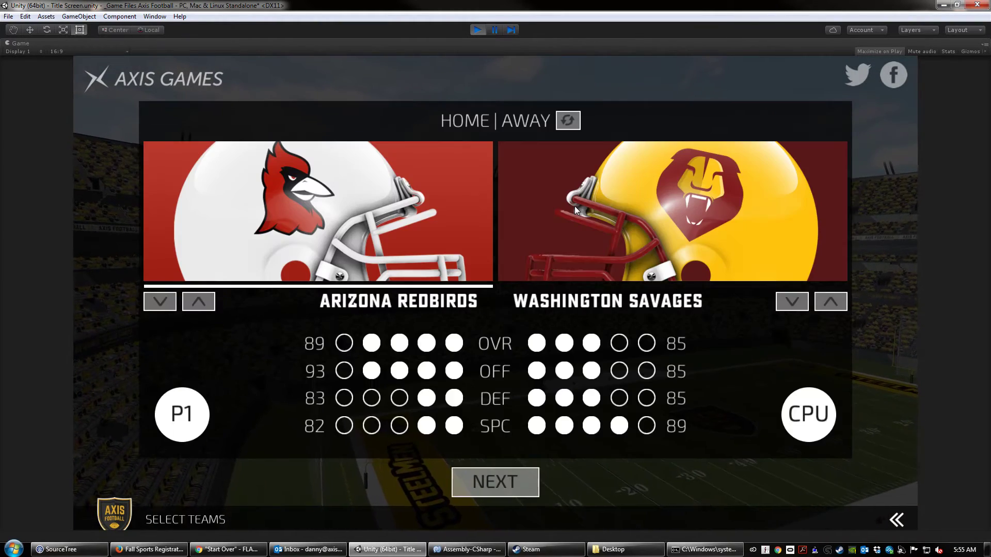
left_click(484, 484)
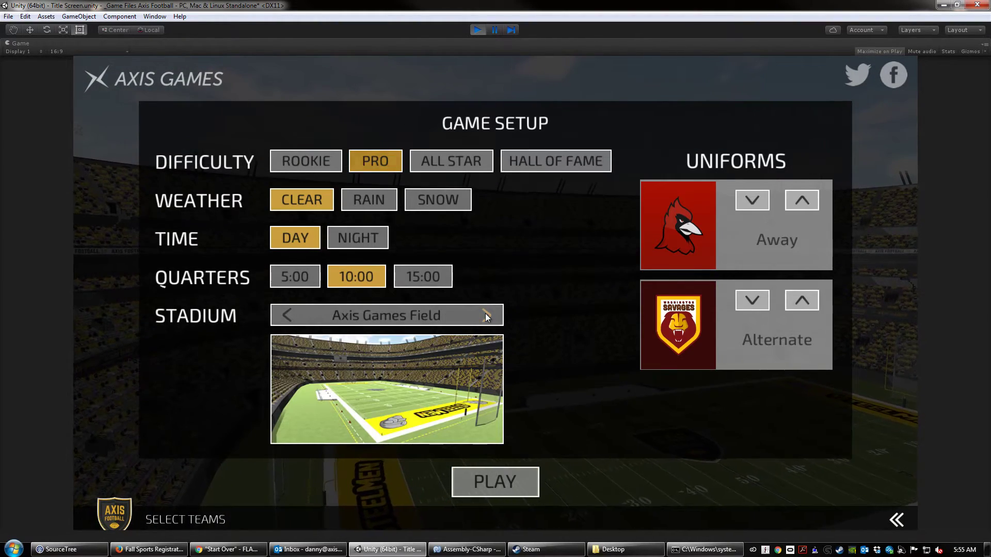
left_click(486, 315)
left_click(486, 315)
left_click(485, 315)
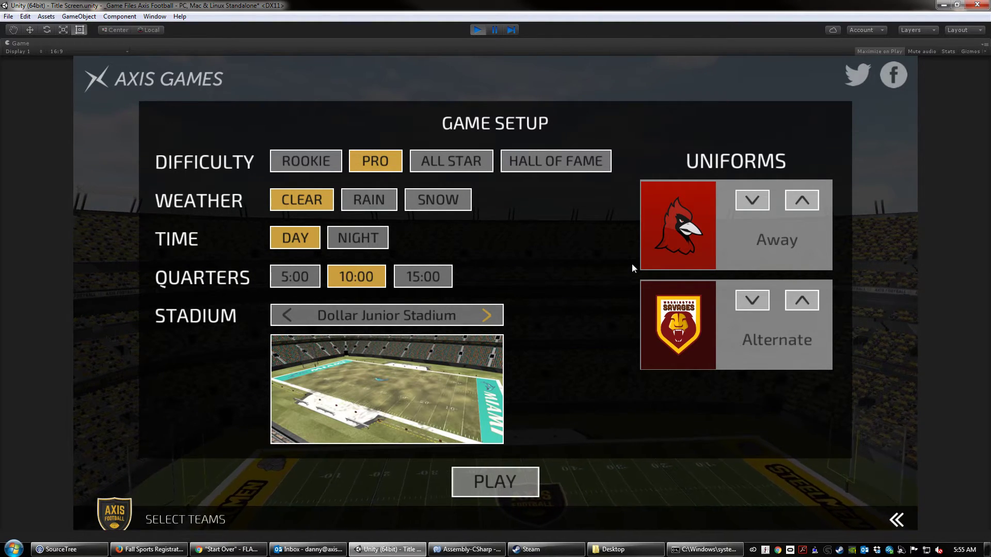
Return to the title screen, load a franchise file slot, and open the franchise options with the stadium preference
key("Escape")
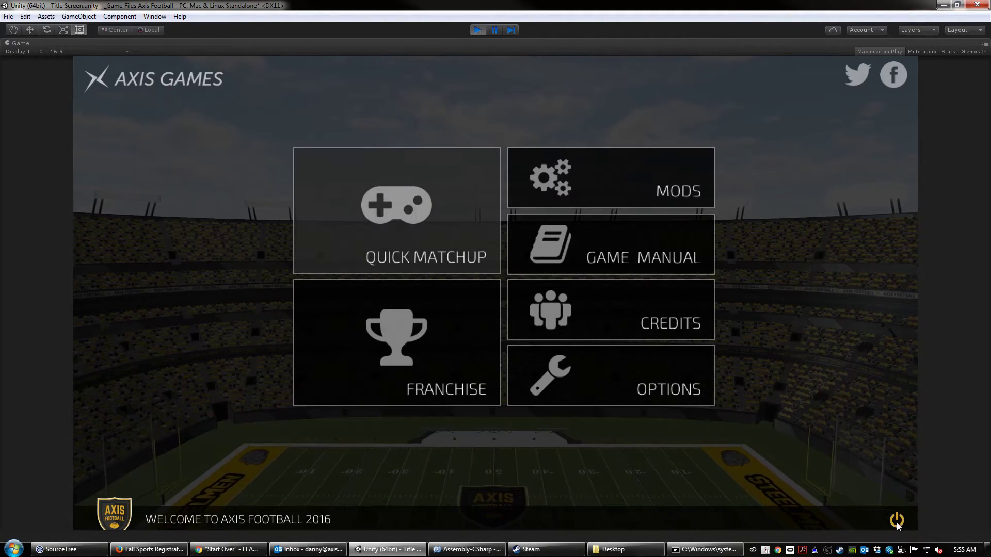
left_click(483, 352)
left_click(502, 226)
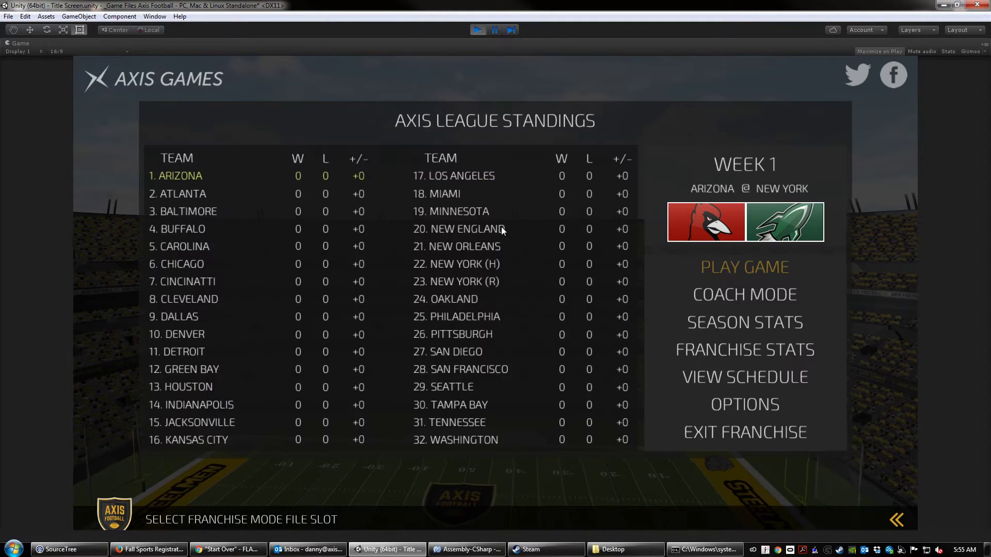
left_click(732, 403)
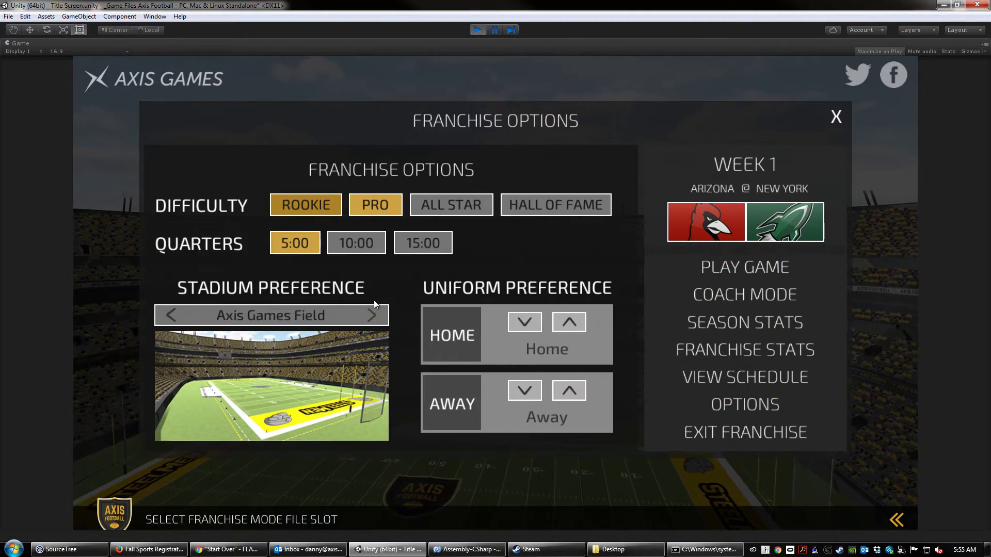
Cycle through the franchise's stadium preference choices and set it to Dollar Junior Stadium
left_click(367, 323)
left_click(368, 323)
left_click(368, 322)
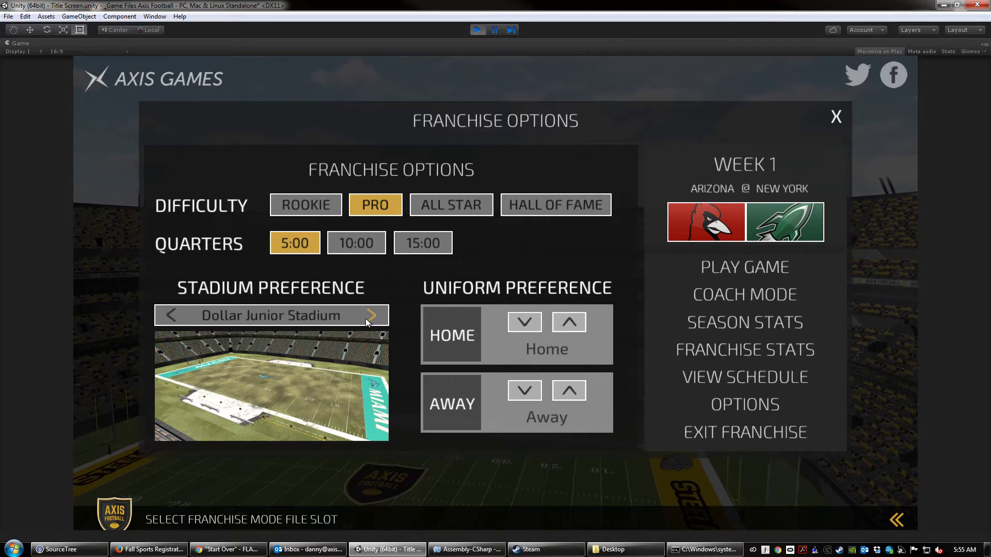
left_click(368, 323)
left_click(171, 315)
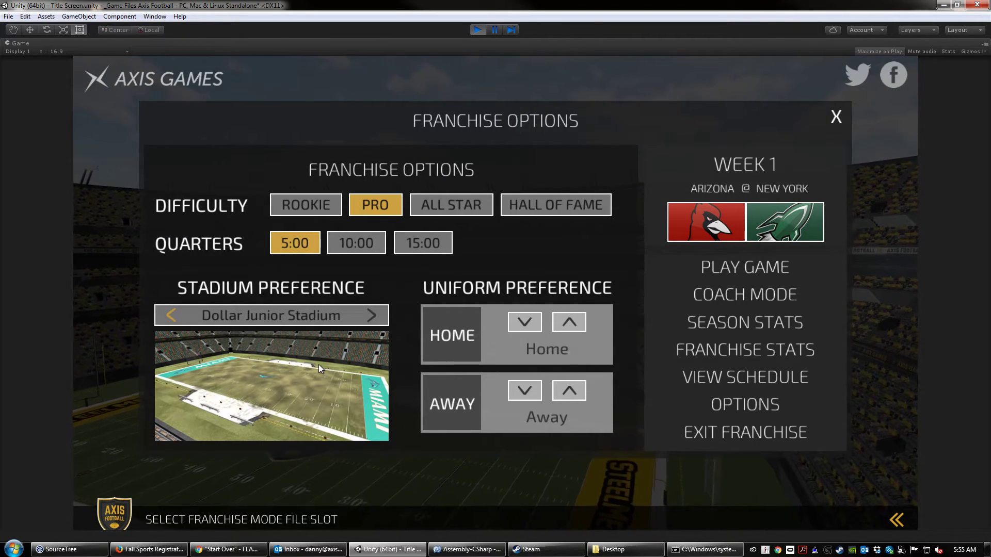
Stop the running game, minimize Unity, and open the Stadium Mods folder in the Axis Football game files in Dropbox
left_click(626, 550)
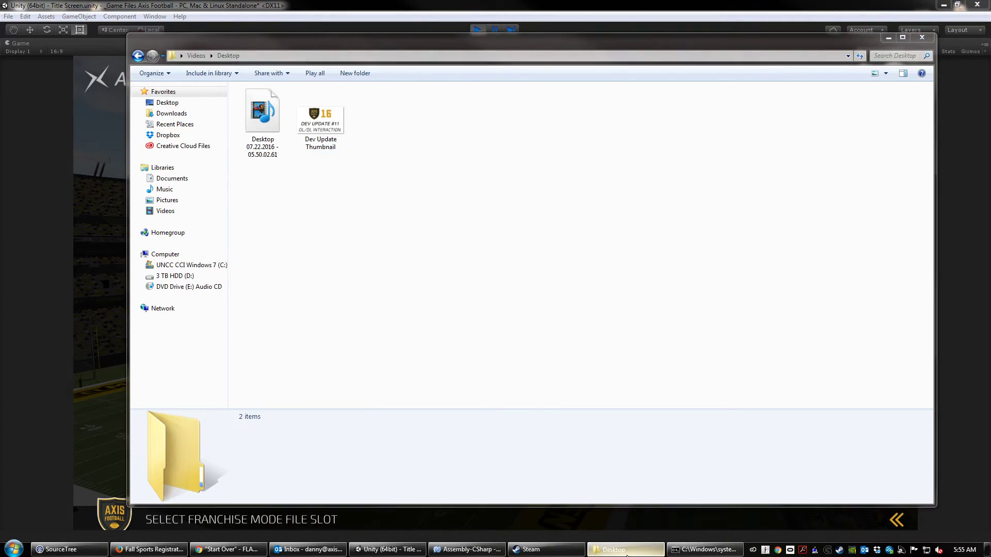
left_click(627, 551)
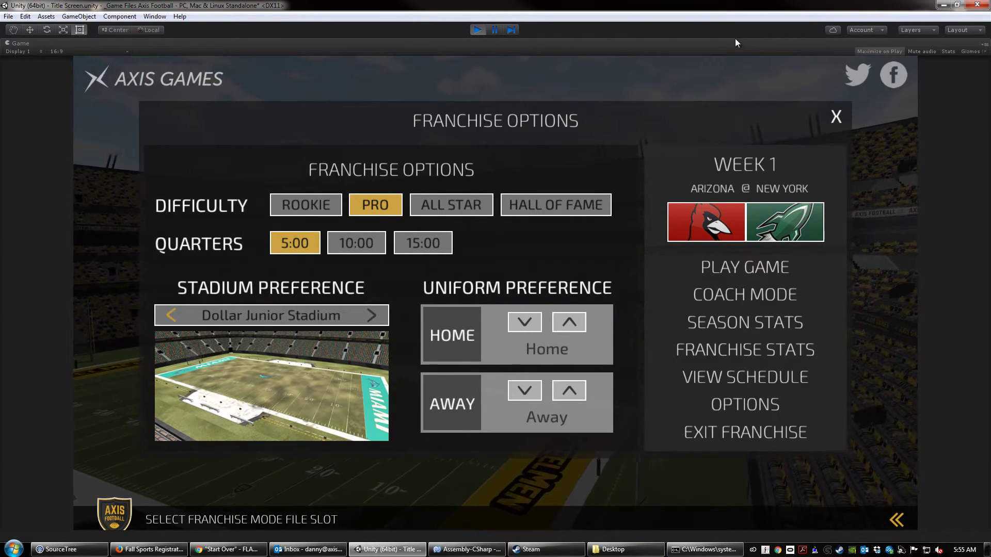
left_click(475, 30)
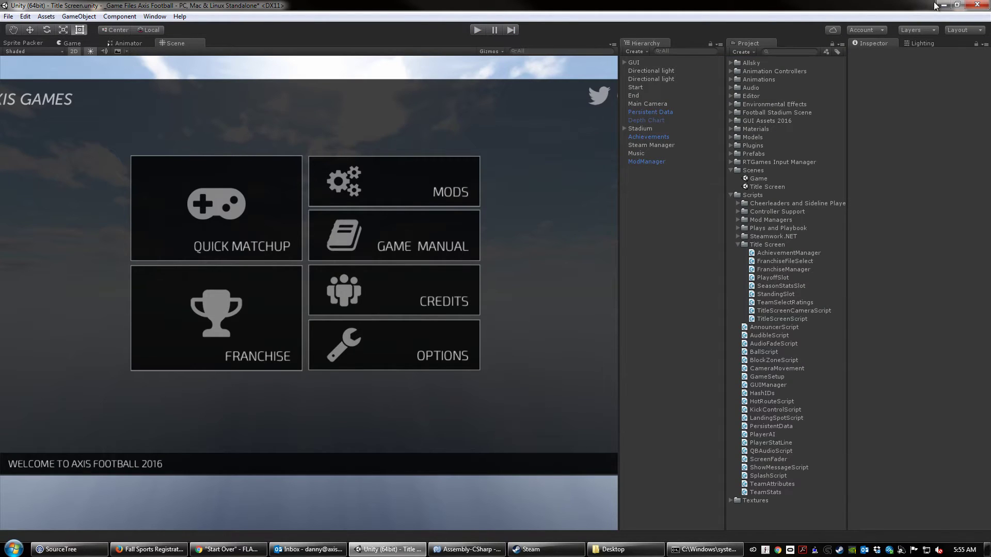
left_click(942, 7)
key("super+e")
left_click(38, 99)
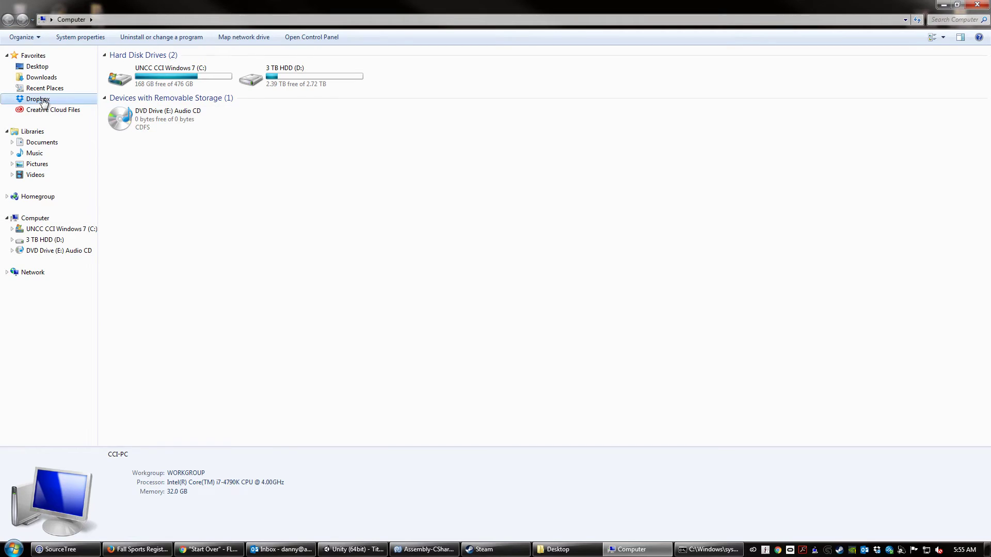
double_click(140, 67)
double_click(139, 67)
double_click(143, 68)
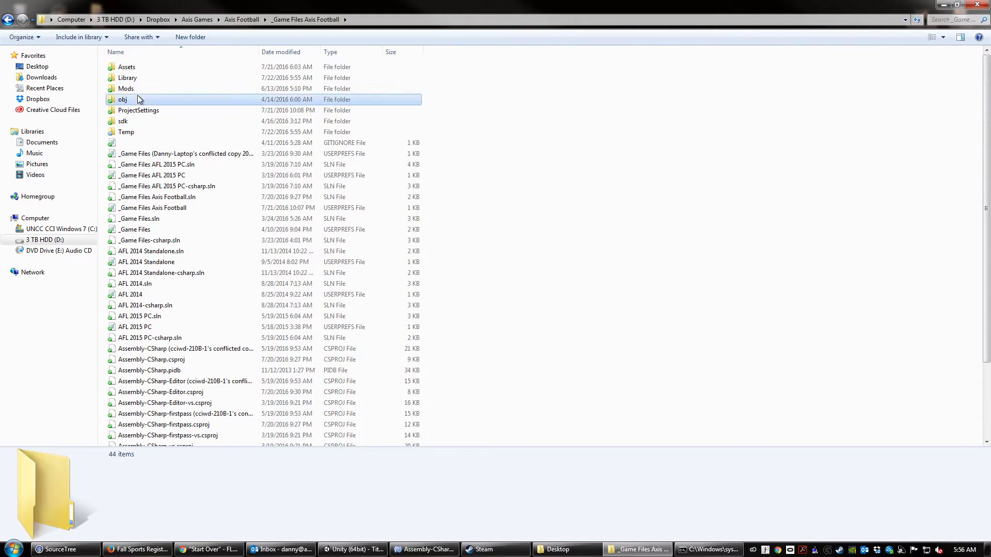
double_click(138, 88)
left_click(143, 90)
double_click(142, 89)
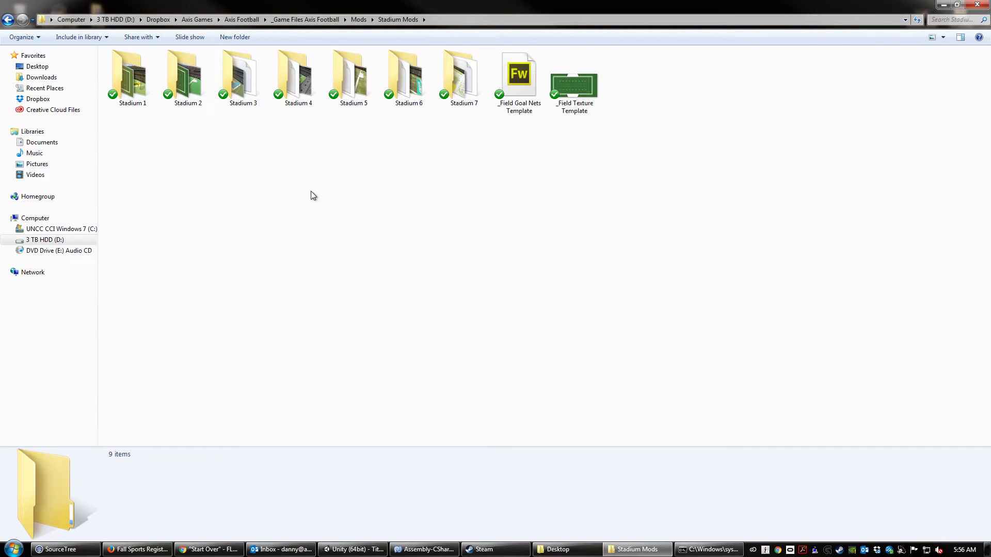
Duplicate the Stadium 7 folder and name the copy Stadium 8
left_click_drag(467, 174, 101, 80)
left_click(268, 176)
left_click(464, 81)
key("ctrl+v")
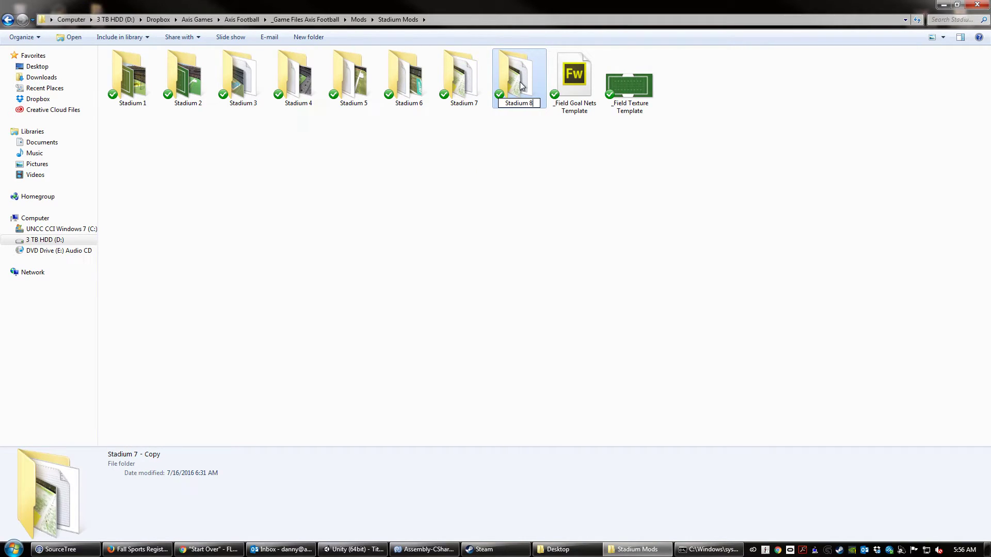
key("Return")
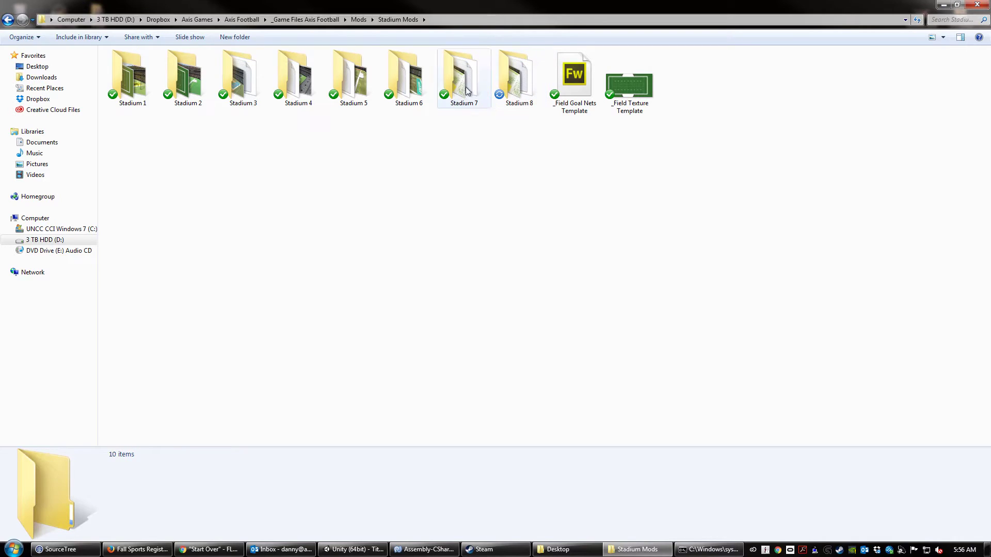
In the Stadium 8 folder, change the Stadium Name text file's content to Ice Bowl Field, save it, and close it
left_click(523, 87)
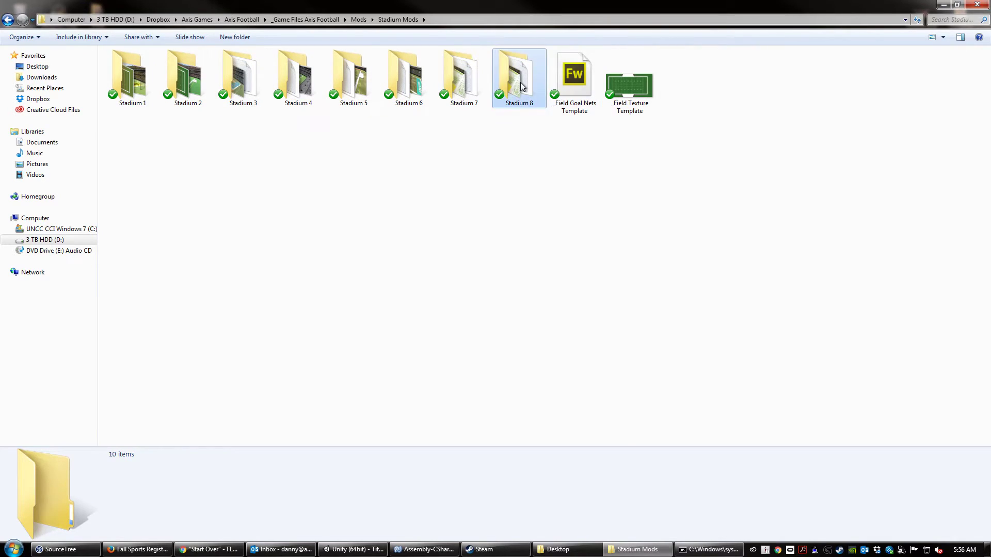
double_click(522, 86)
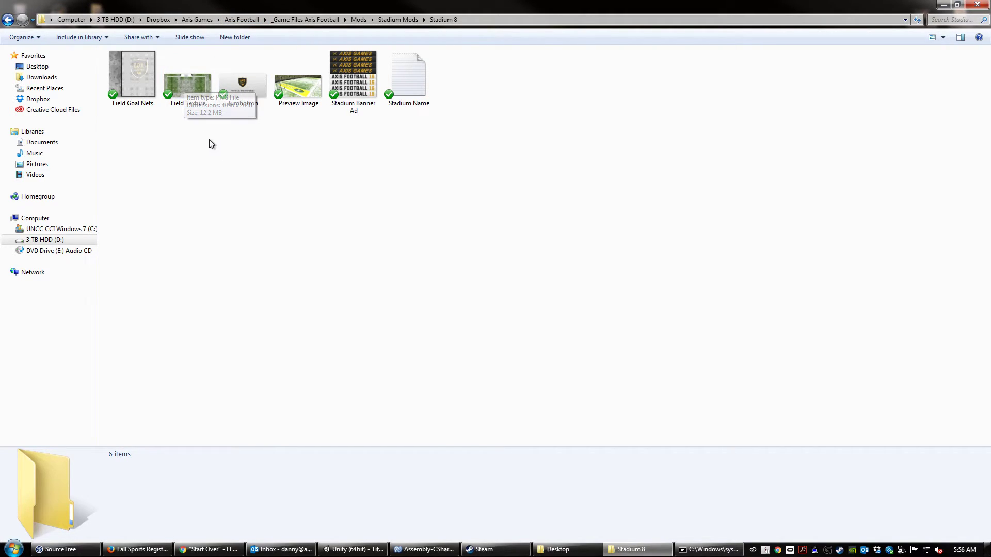
double_click(395, 82)
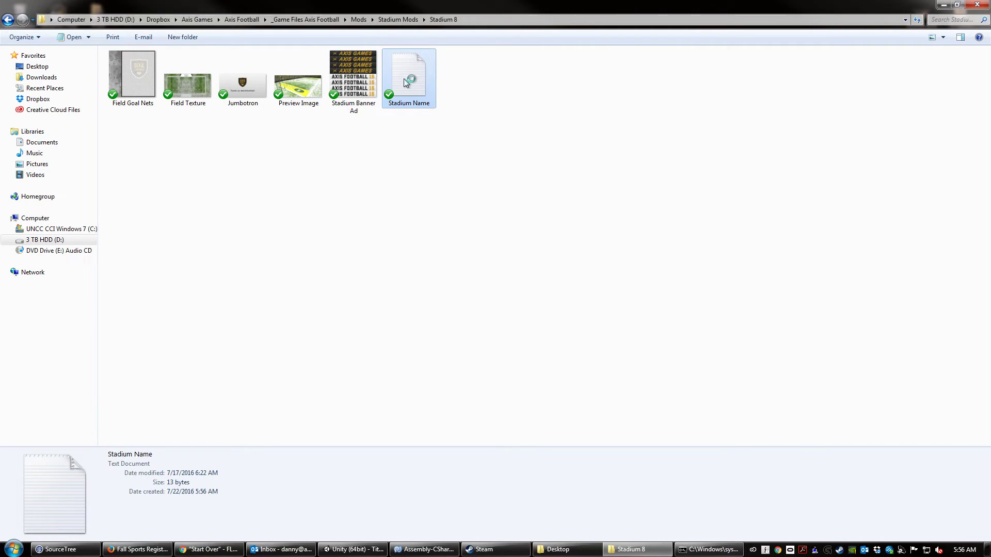
left_click_drag(155, 250, 43, 241)
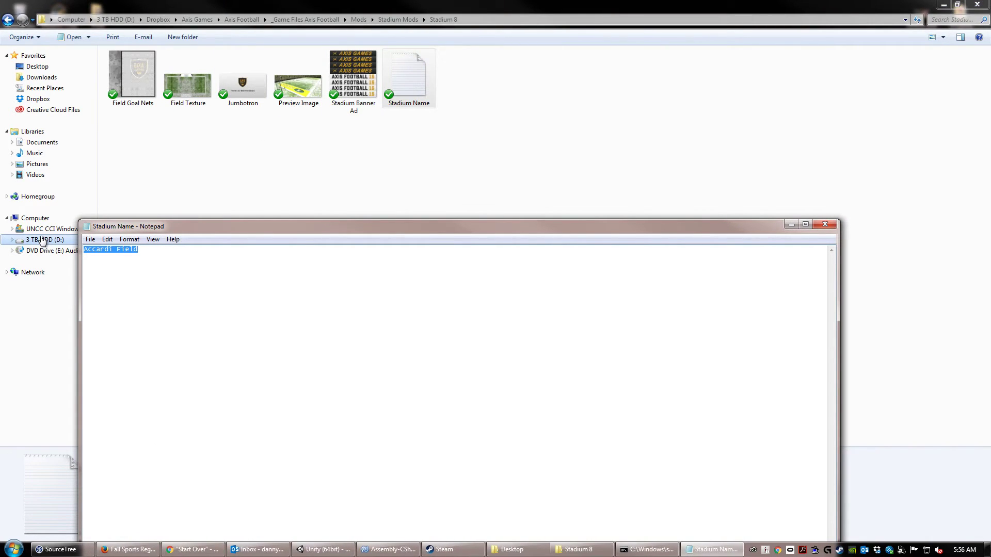
type("Ice Bowl")
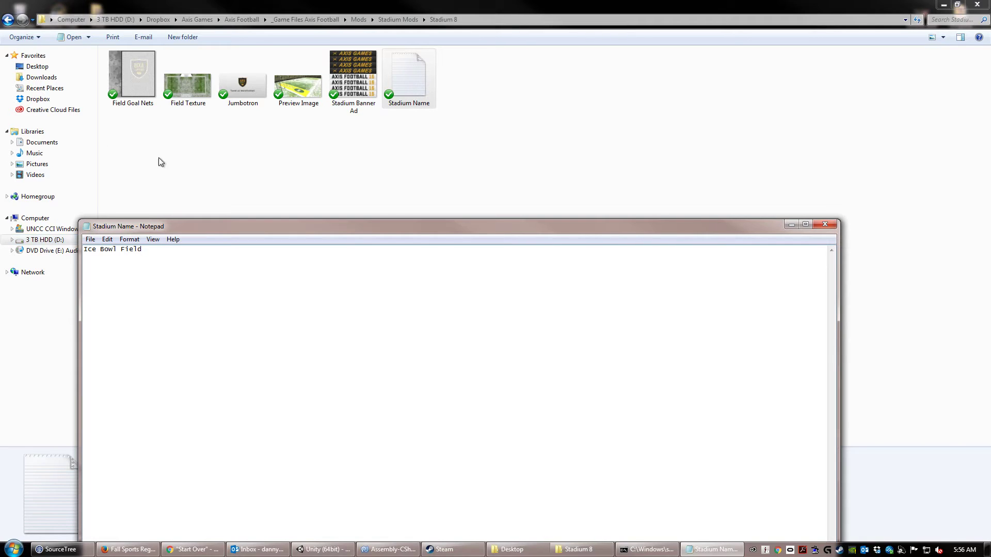
key("ctrl+s")
left_click(824, 224)
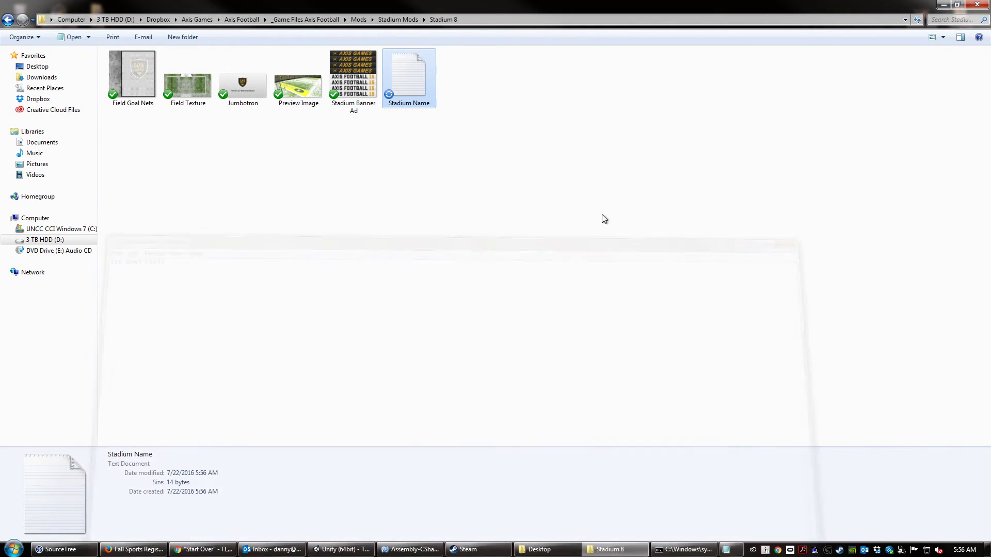
Minimize the Stadium 8 folder, switch back to Unity, and run the game
left_click(298, 80)
left_click(271, 149)
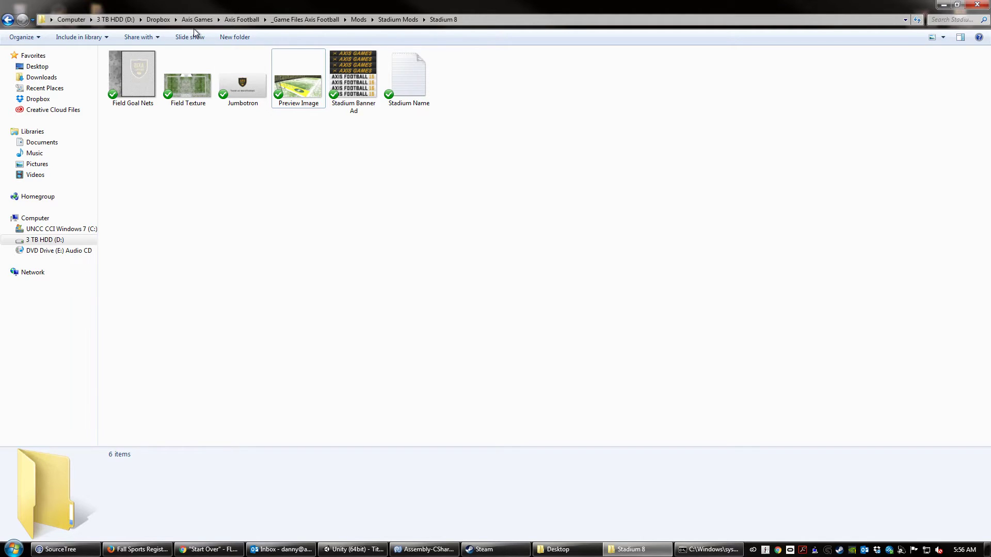
left_click(943, 5)
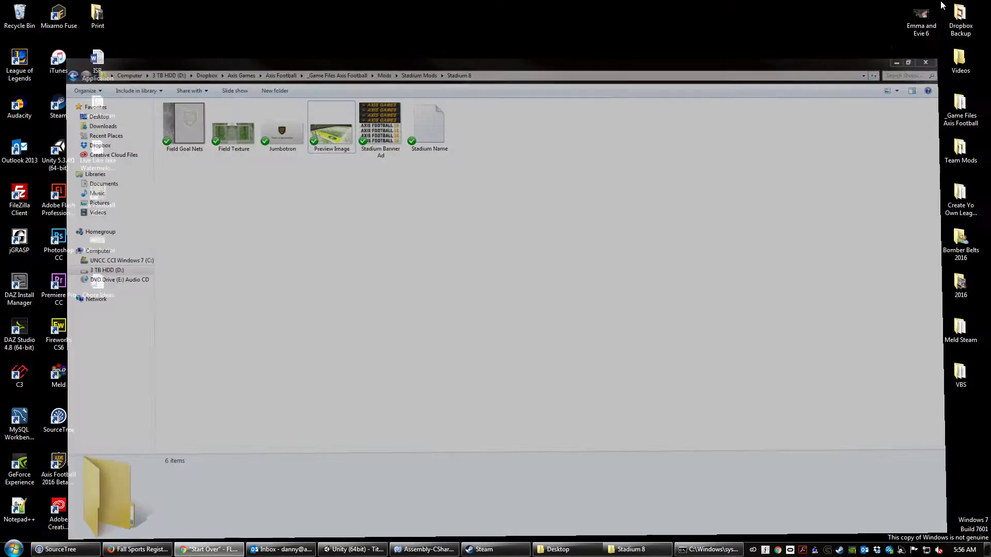
left_click(361, 550)
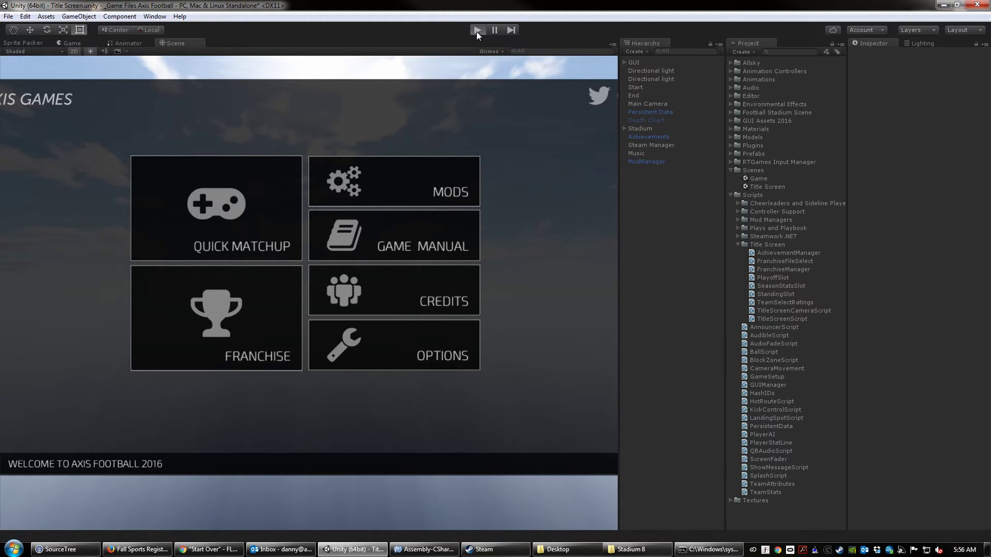
Compare the Preview Image files in the Stadium 8 and Stadium 7 folders
left_click(640, 549)
left_click(188, 77)
left_click(297, 94)
key("BackSpace")
key("Left")
key("Return")
left_click(292, 92)
Check Accardi Field and Ice Bowl Field in the stadium choices of a Player vs AI quick matchup, and return to the title screen
left_click(355, 550)
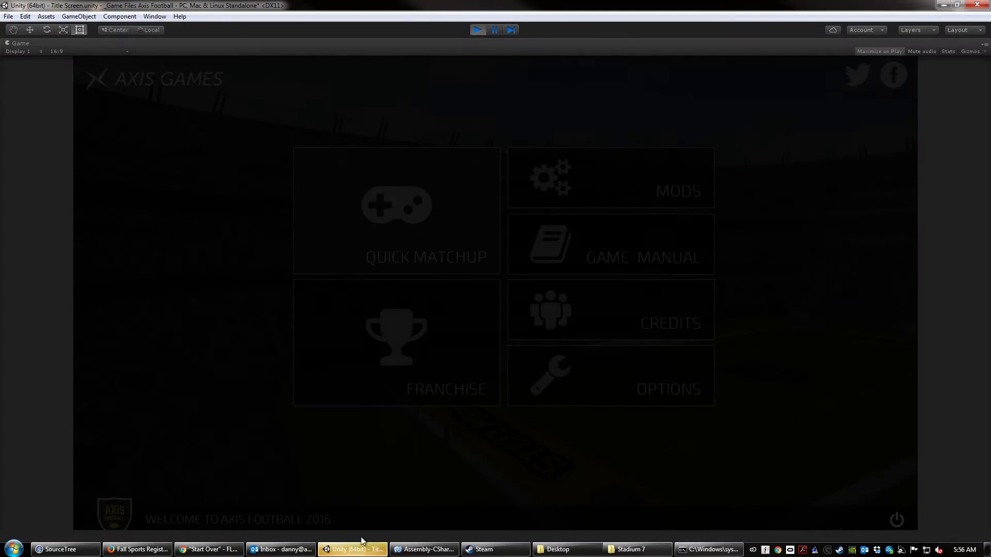
left_click(410, 215)
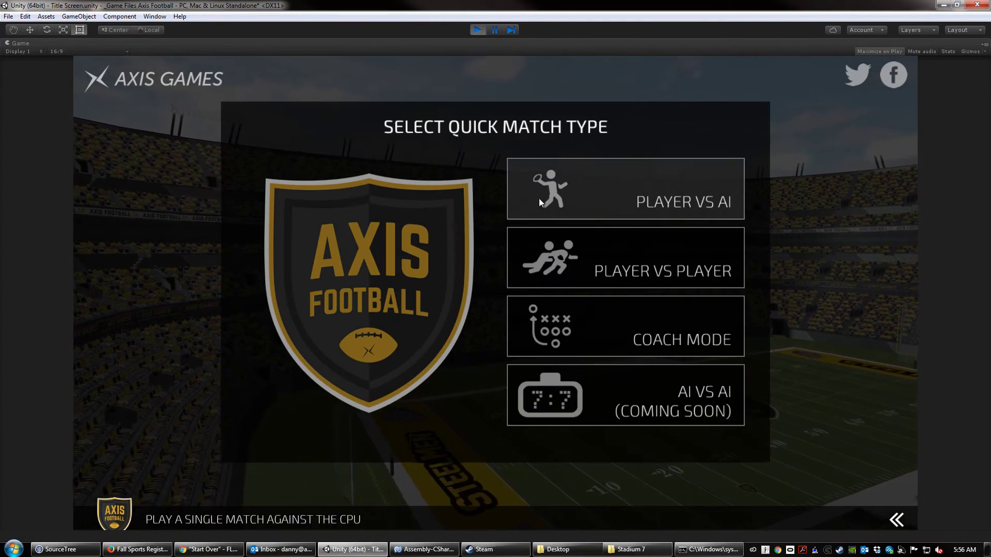
left_click(539, 197)
left_click(497, 484)
left_click(480, 308)
left_click(480, 308)
left_click(480, 308)
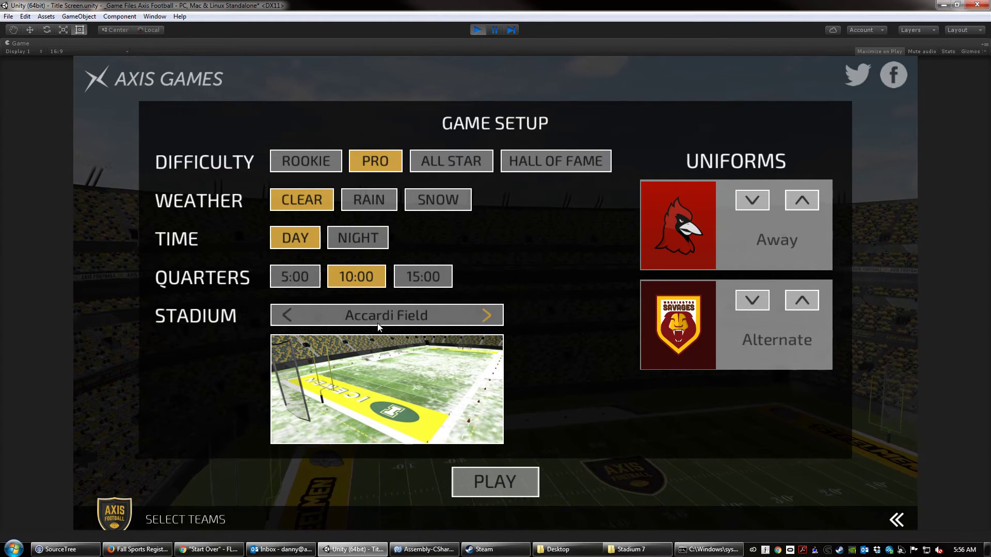
left_click(485, 316)
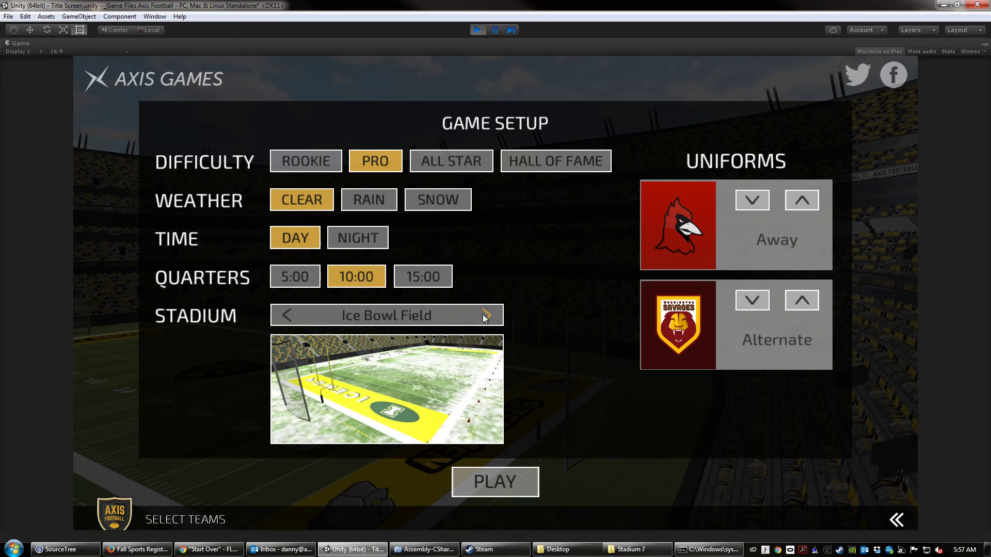
left_click(898, 519)
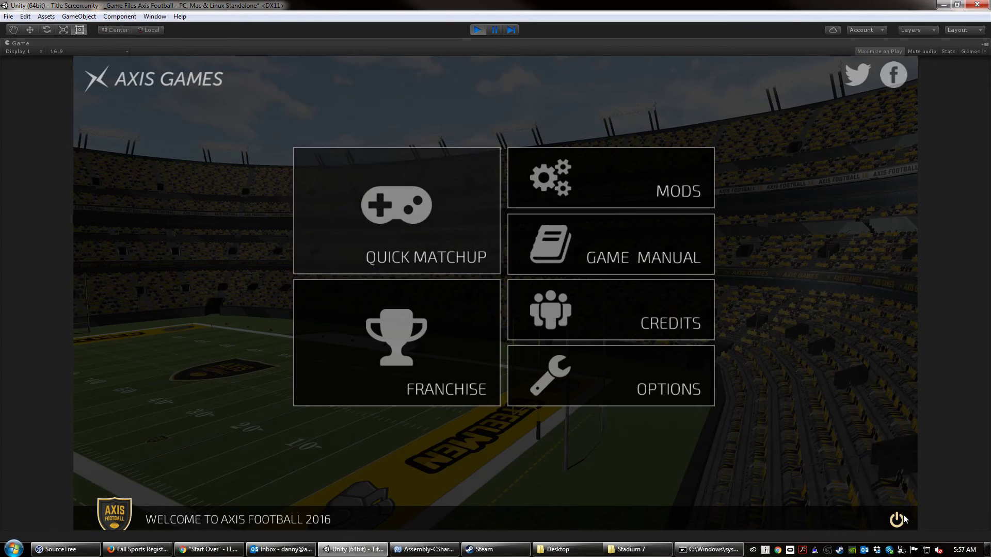